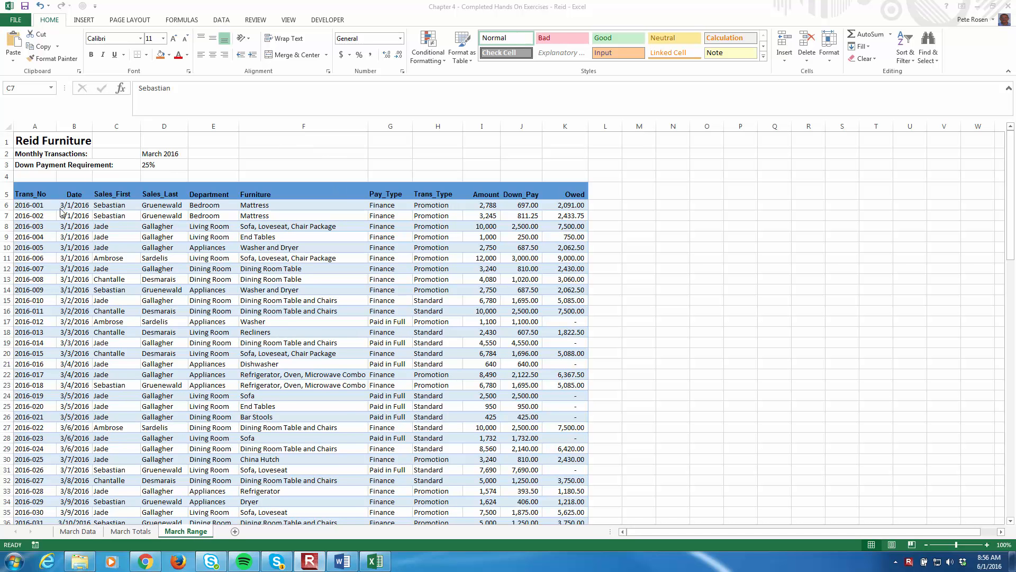
scroll(322, 320, down, 13)
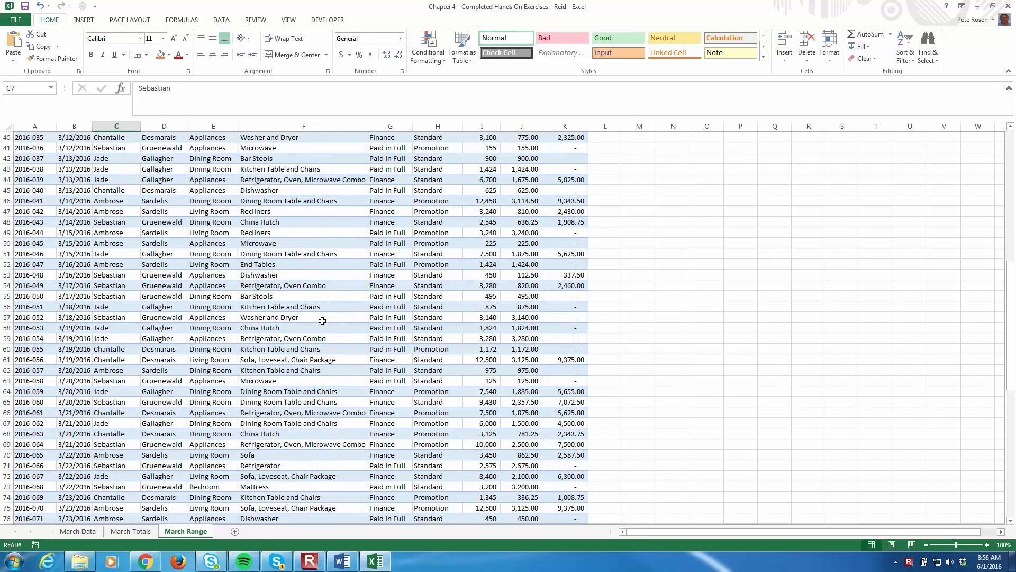
scroll(322, 321, down, 10)
scroll(317, 297, up, 17)
scroll(317, 292, up, 6)
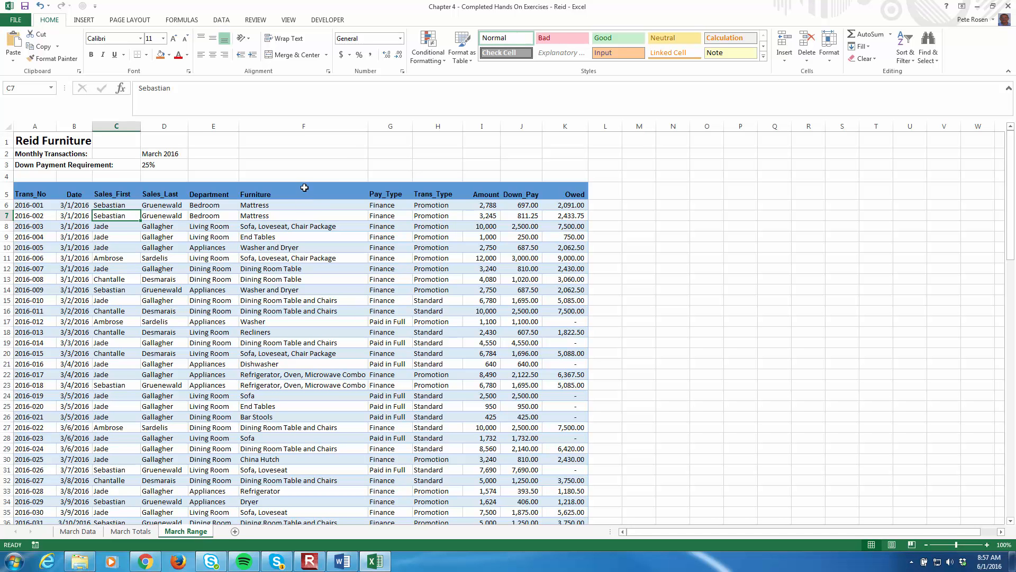
Remove the fill color from the transaction rows in A6:K109 of the March Range sheet
click(38, 194)
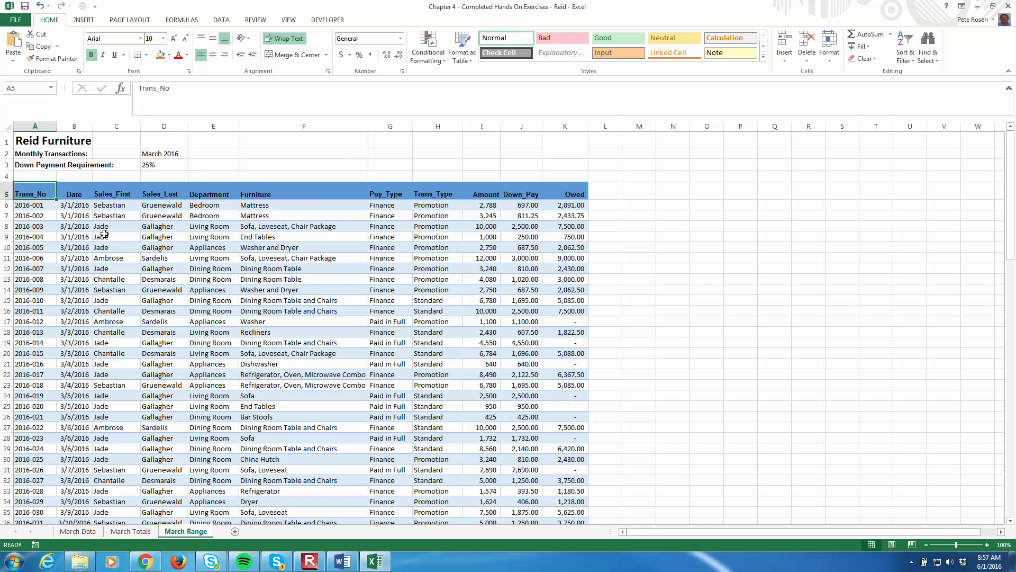
click(25, 206)
scroll(573, 444, down, 20)
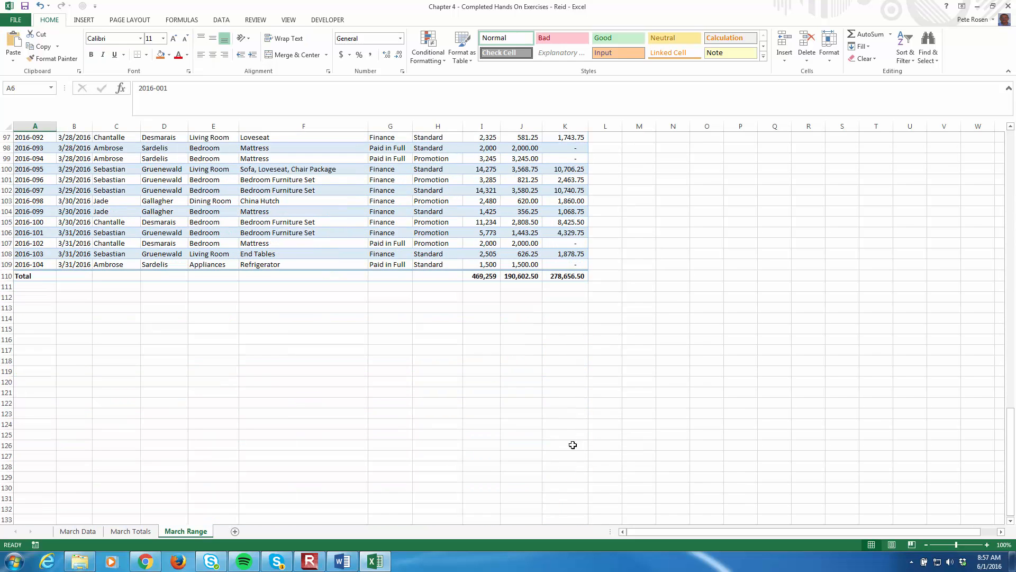
shift+click(577, 263)
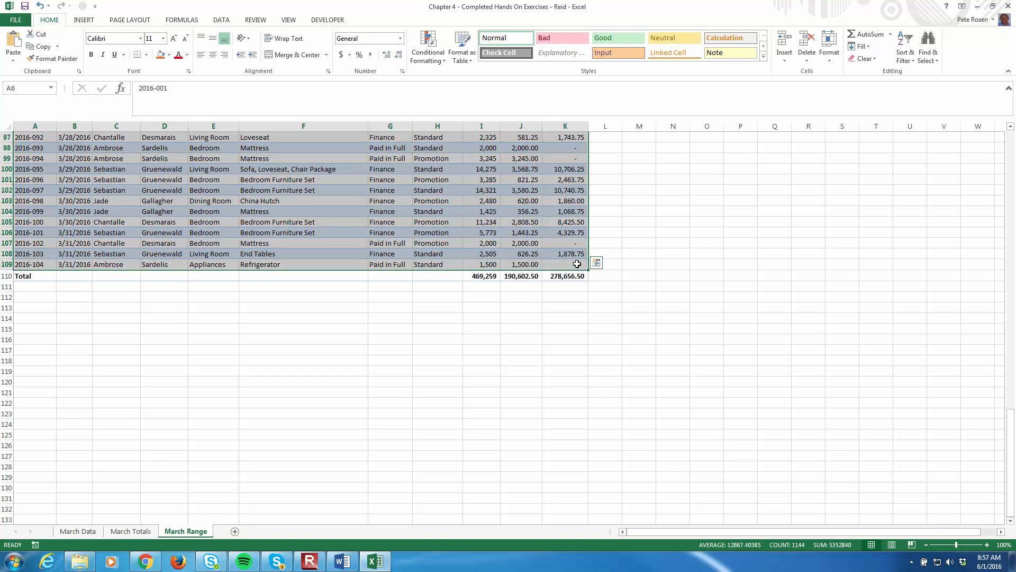
click(170, 55)
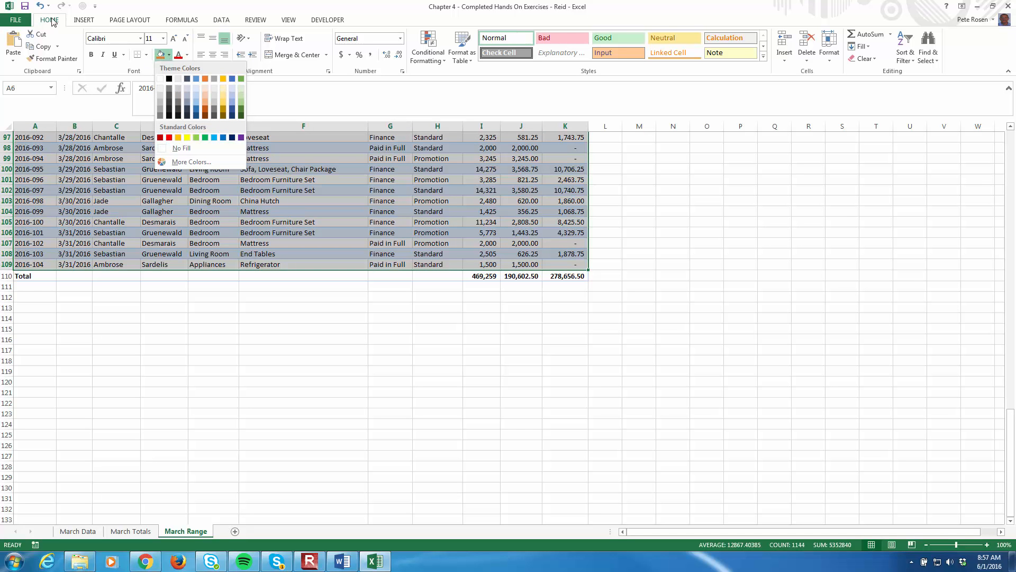
click(180, 148)
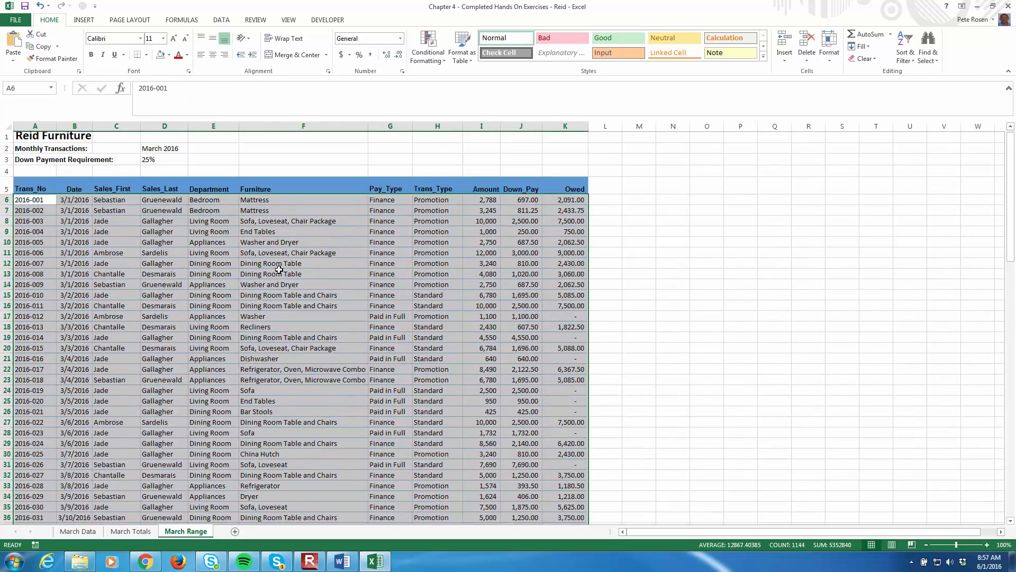
click(424, 258)
scroll(434, 345, down, 18)
scroll(434, 345, down, 16)
scroll(434, 344, up, 2)
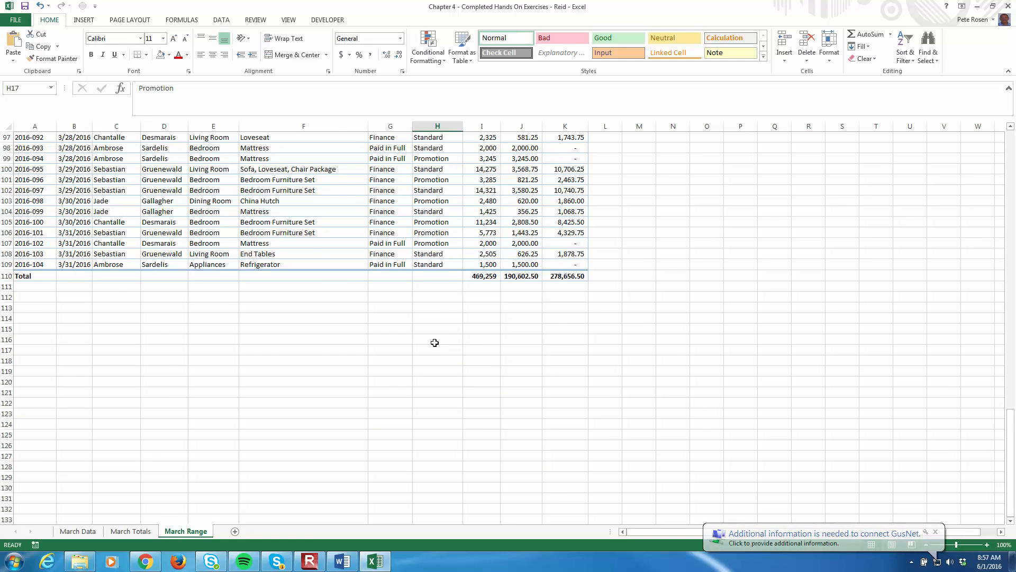
scroll(427, 338, up, 15)
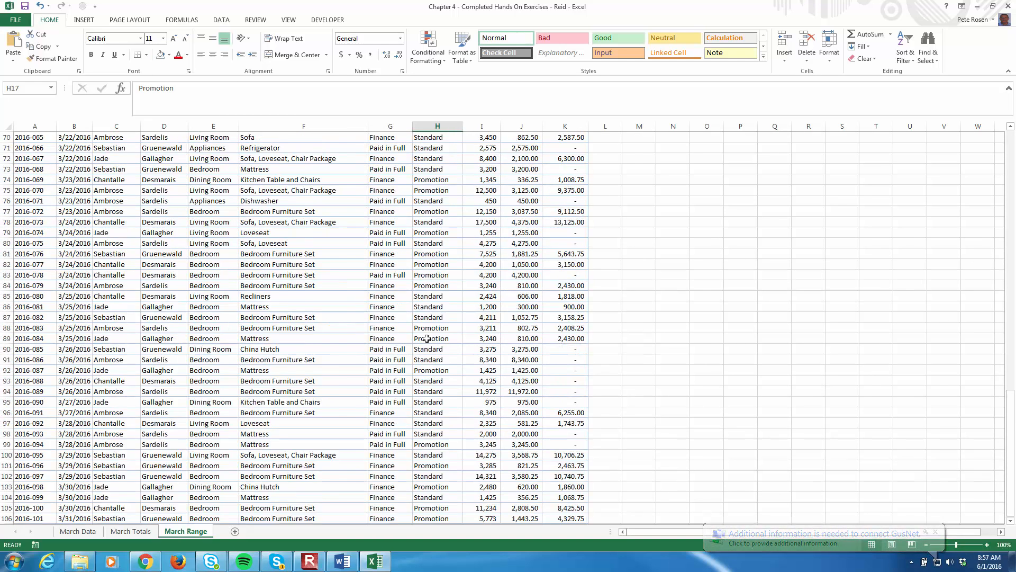
scroll(427, 339, up, 17)
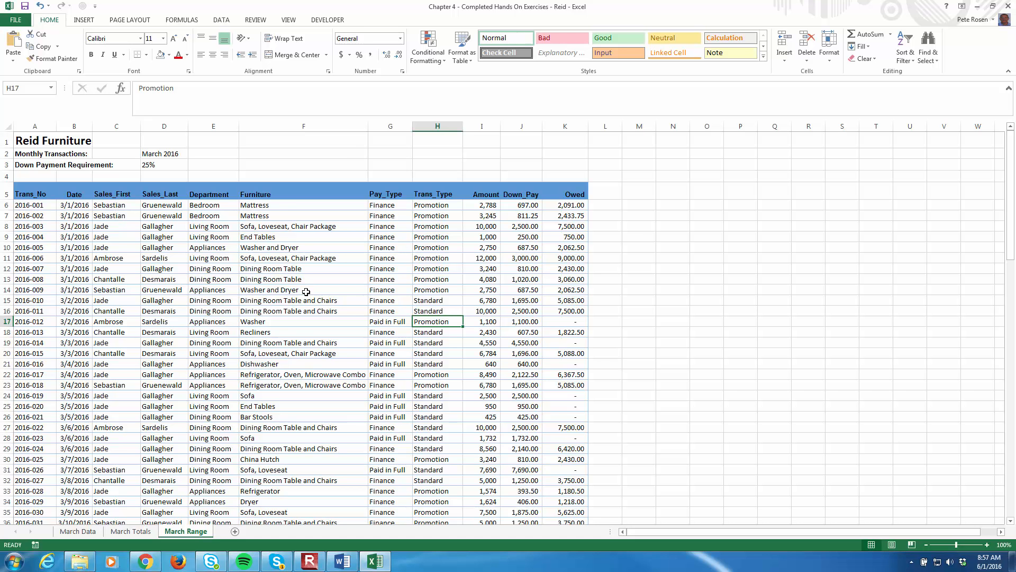
Highlight Sales_First cells in C6:C109 containing the salesperson's first name from C6, using a Text that Contains rule with Green Fill with Dark Green Text
click(109, 205)
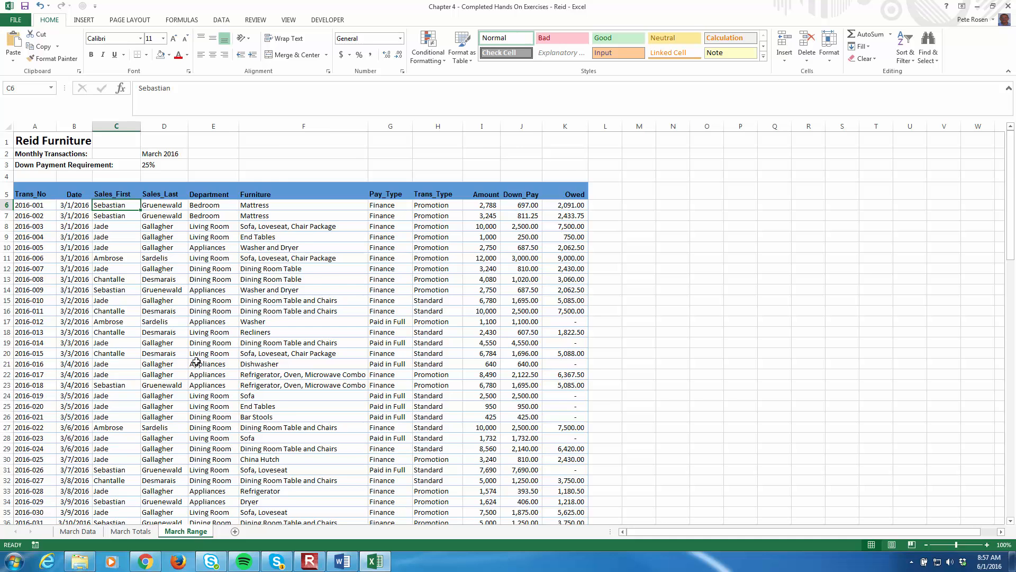
scroll(196, 362, down, 20)
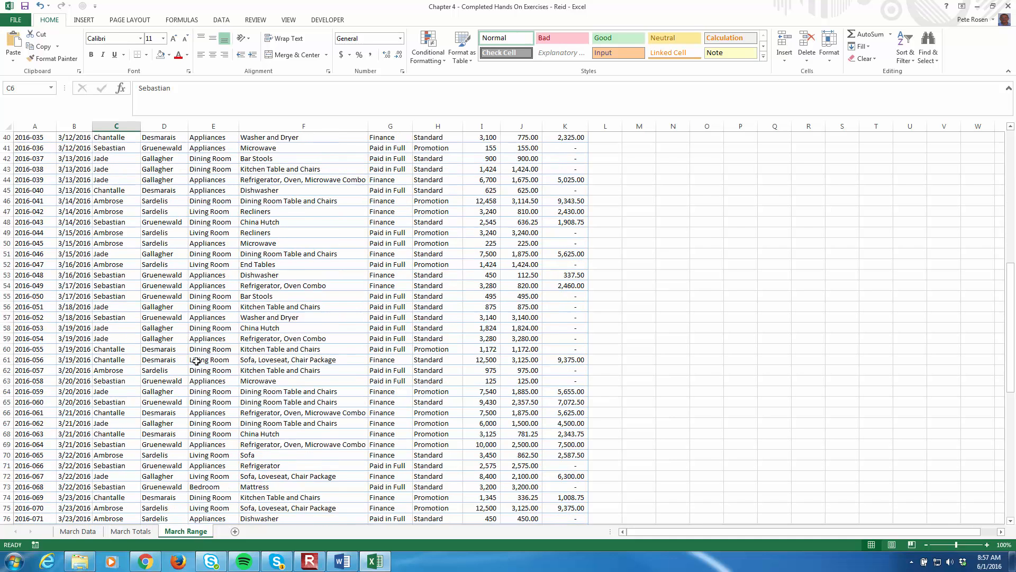
shift+click(120, 451)
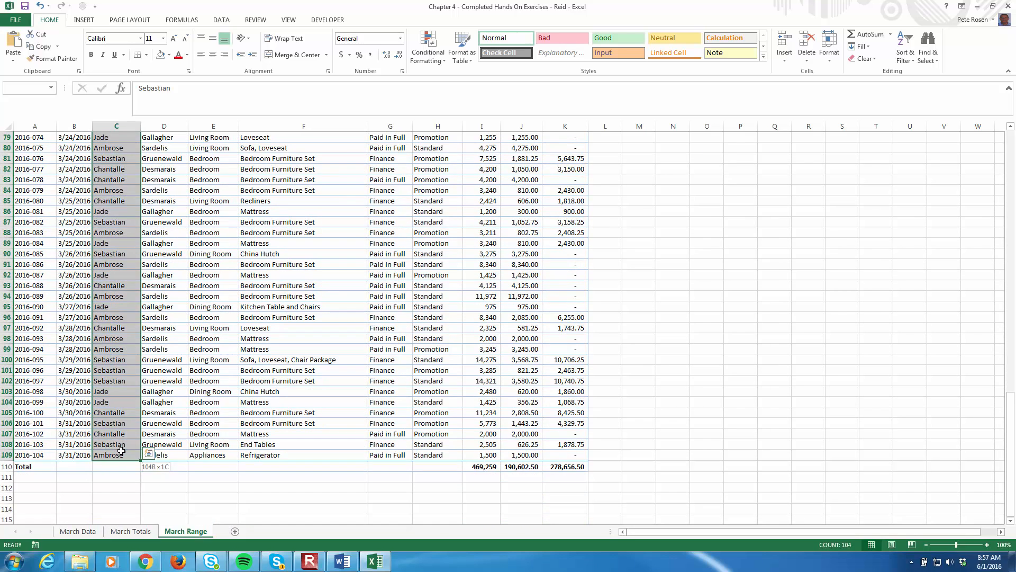
scroll(135, 382, up, 13)
scroll(135, 382, up, 13)
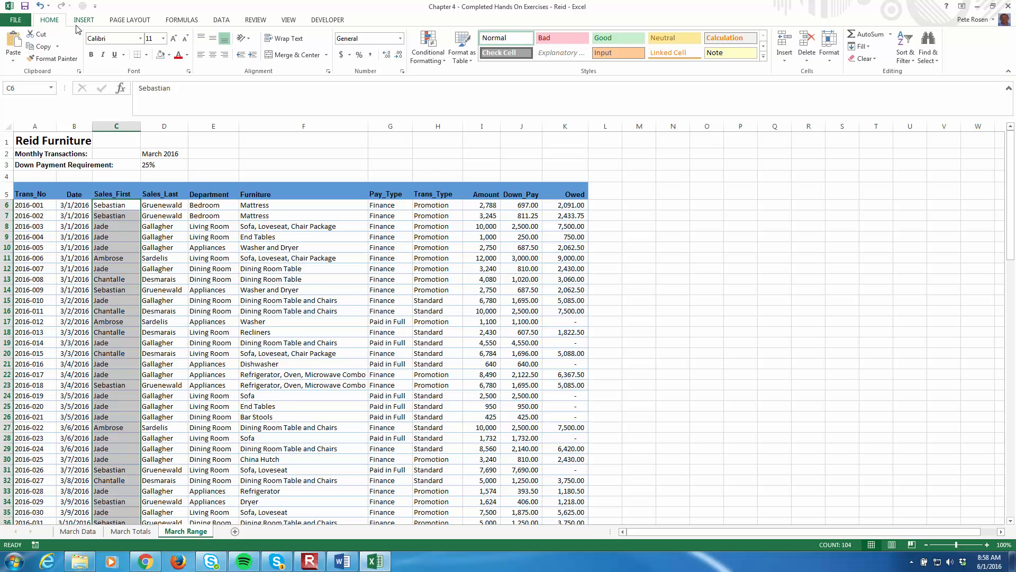
click(438, 62)
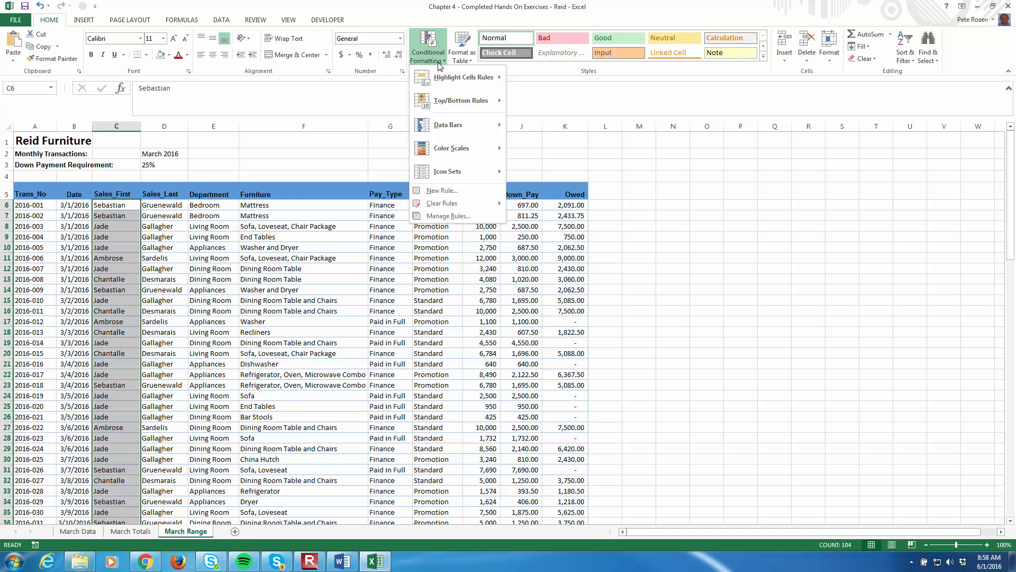
mouse_move(452, 77)
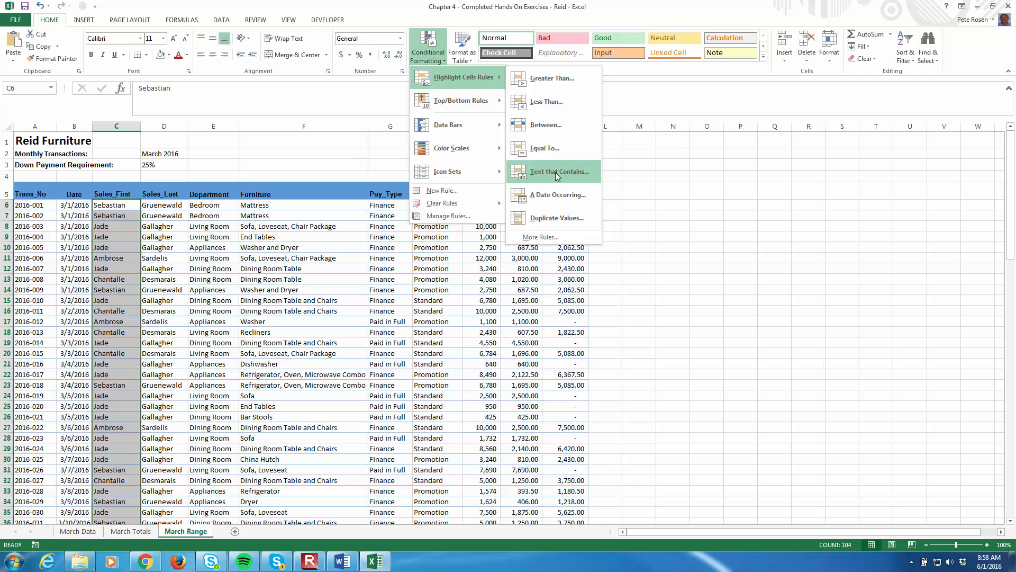
click(556, 173)
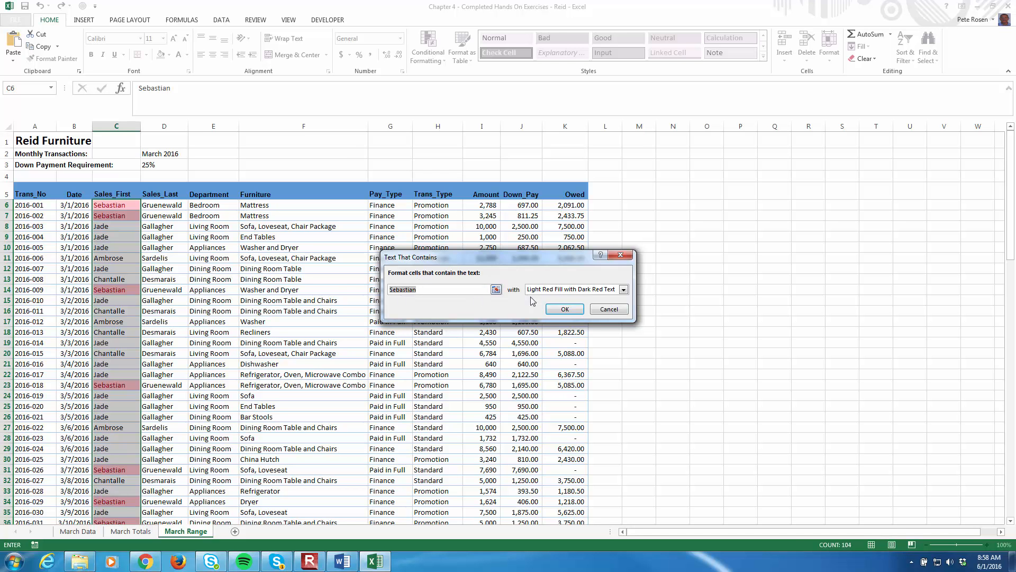
click(624, 289)
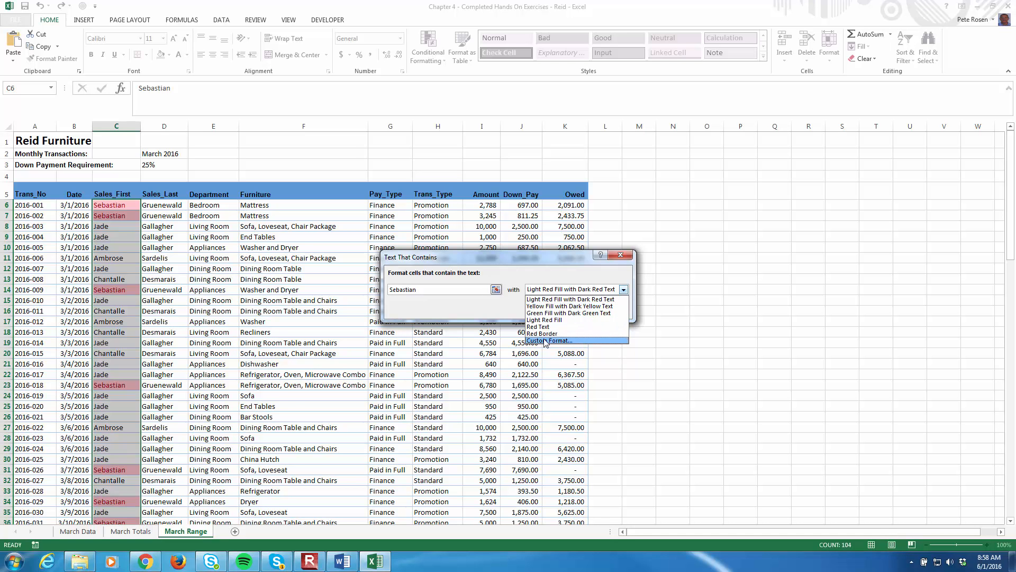
click(552, 312)
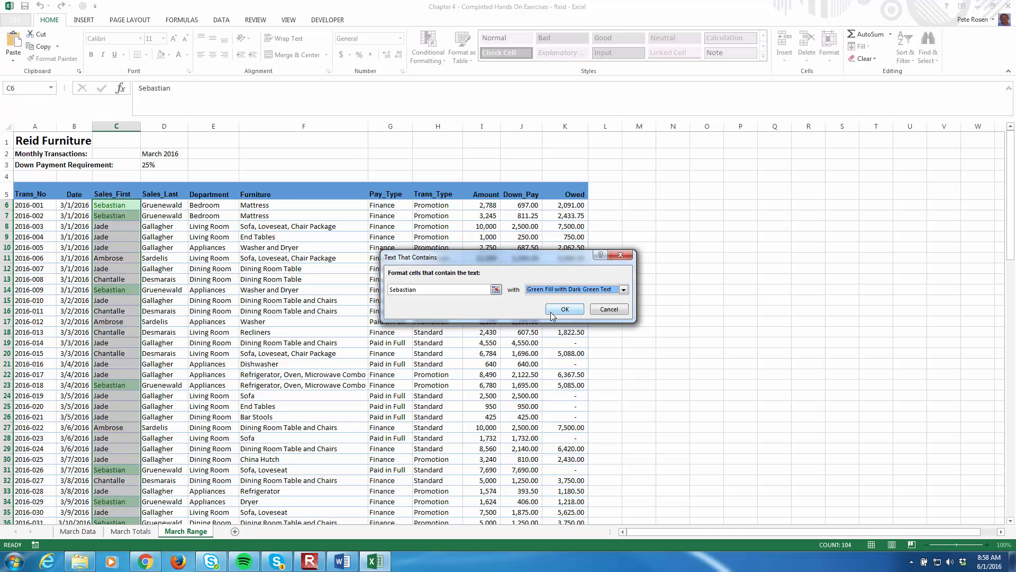
click(564, 310)
click(479, 341)
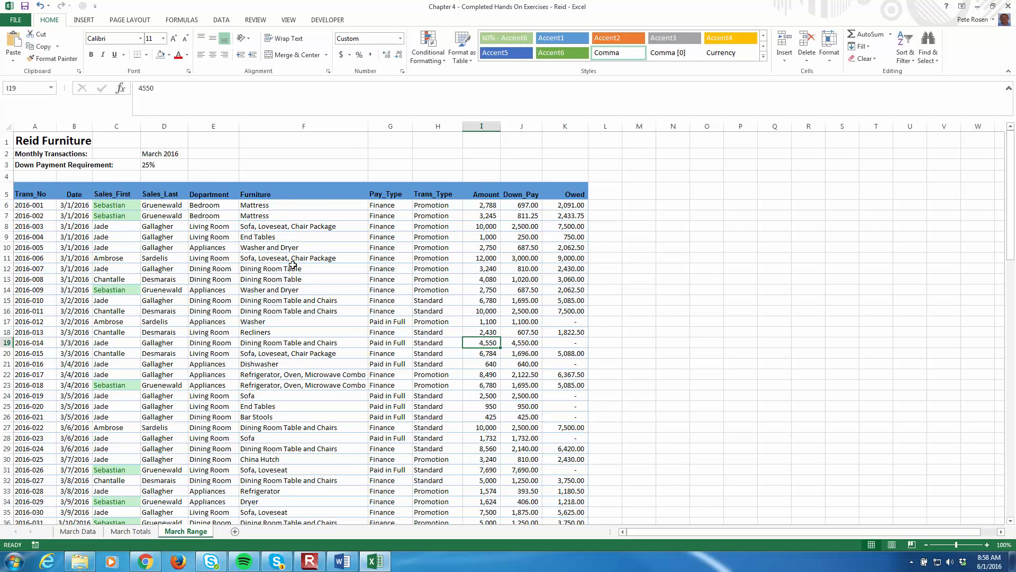
Review the highlighted salesperson entries down the Sales_First column to the end of the data
scroll(293, 264, down, 17)
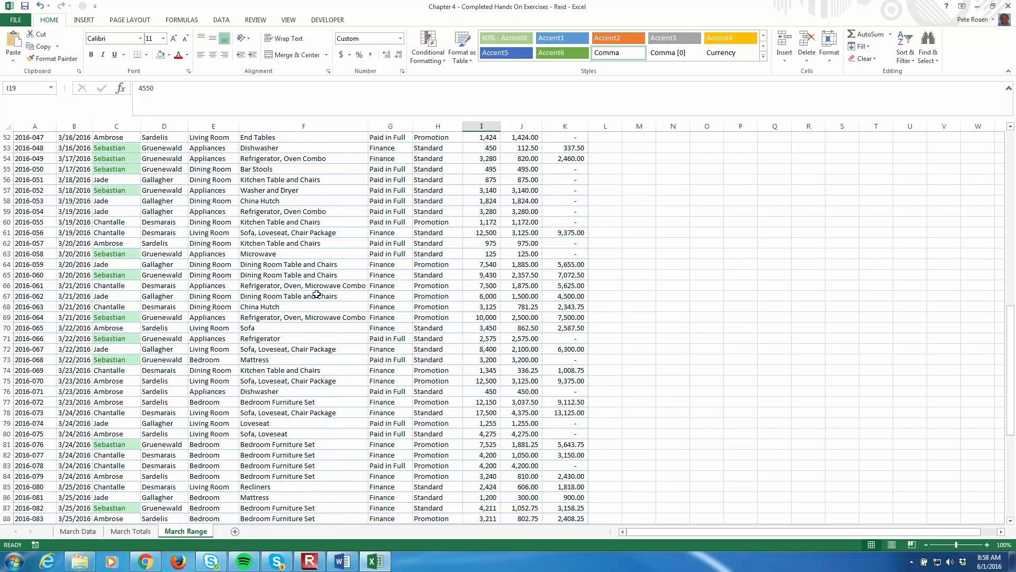
scroll(316, 294, down, 11)
scroll(308, 282, up, 4)
scroll(307, 282, up, 20)
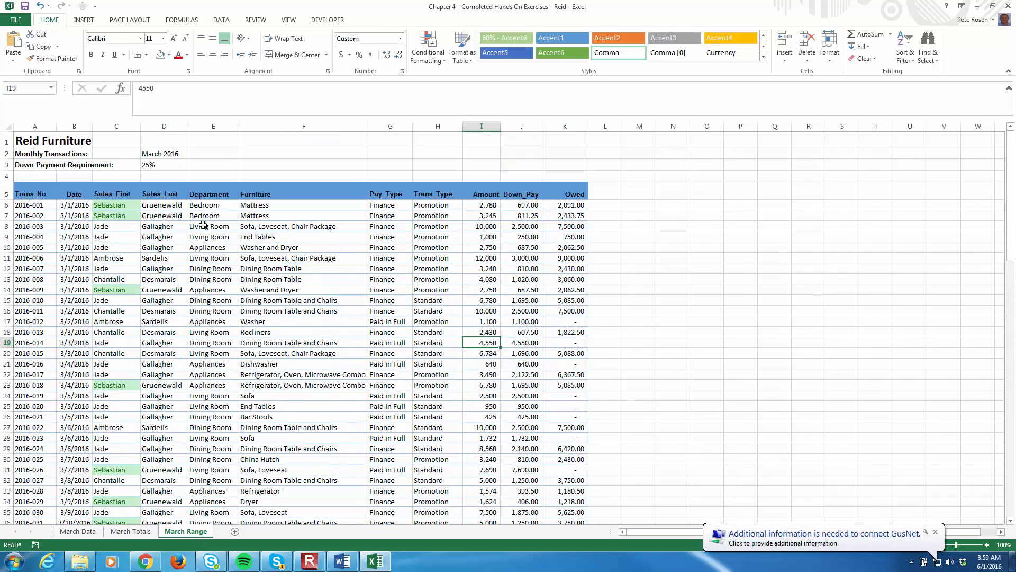
scroll(246, 329, down, 20)
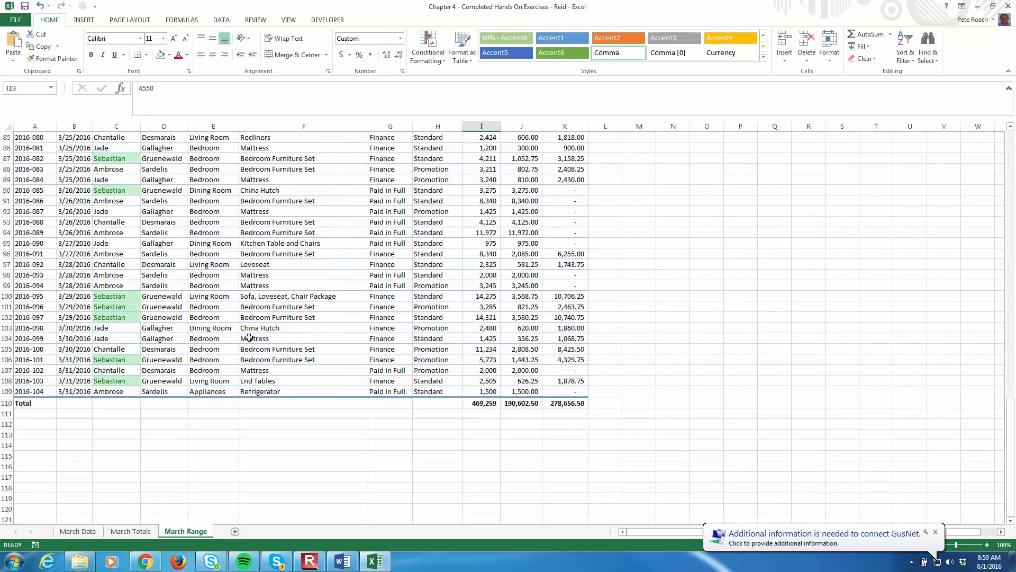
scroll(248, 338, up, 20)
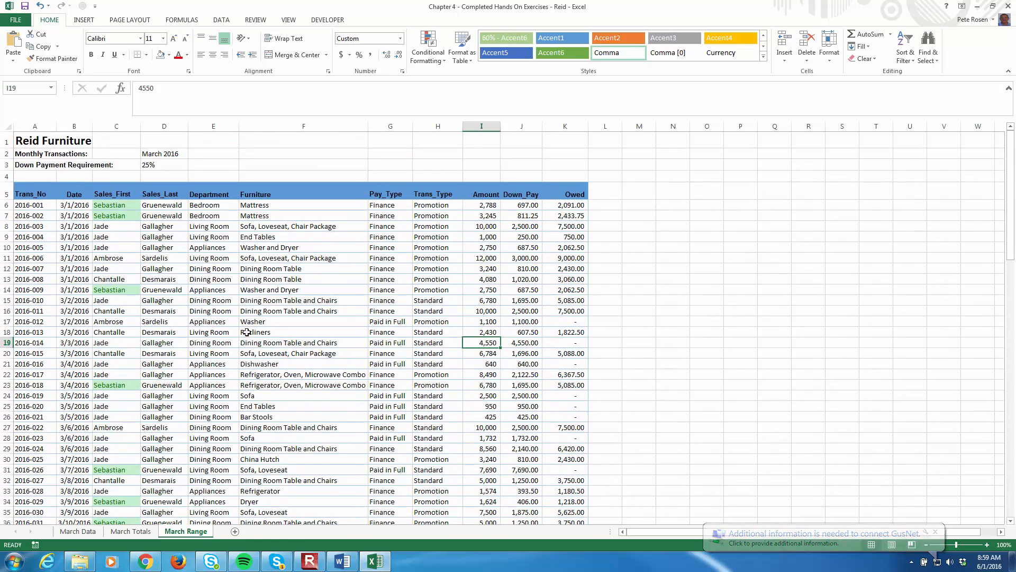
click(426, 61)
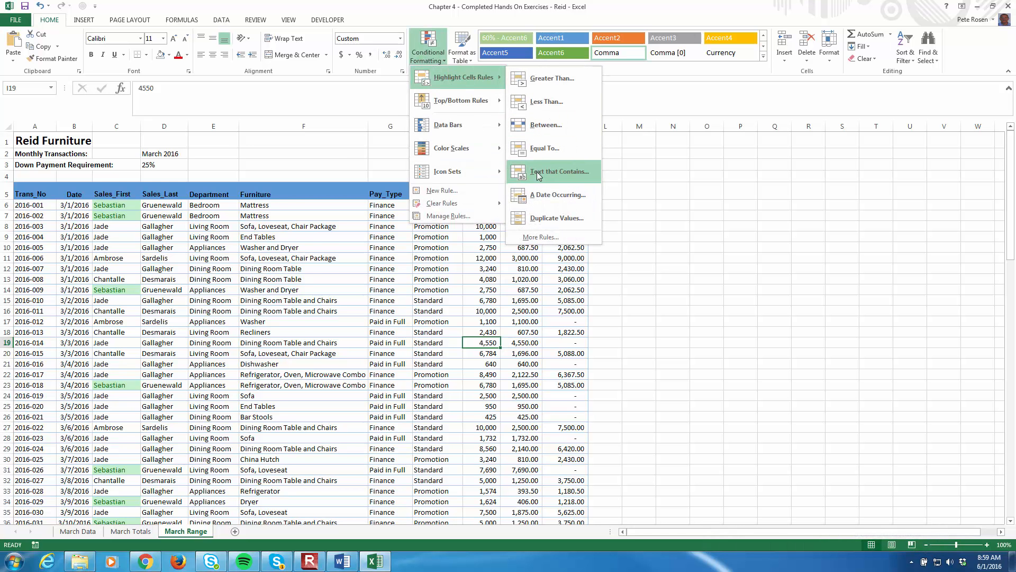
click(276, 299)
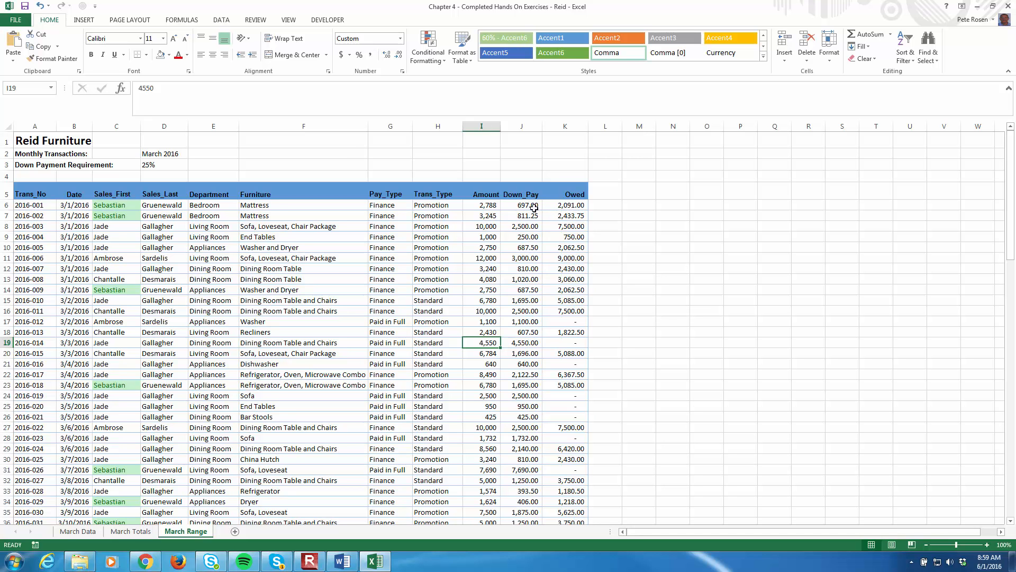
Start a Top 10 Items conditional formatting rule for the Amount values in I6:I109
click(485, 205)
scroll(492, 318, down, 13)
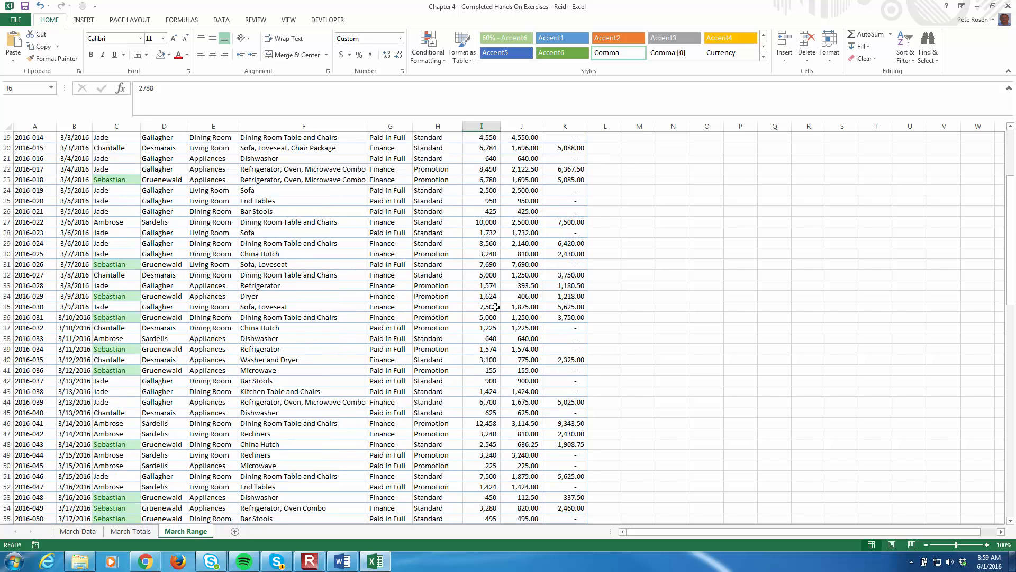
scroll(493, 406, down, 14)
shift+click(491, 422)
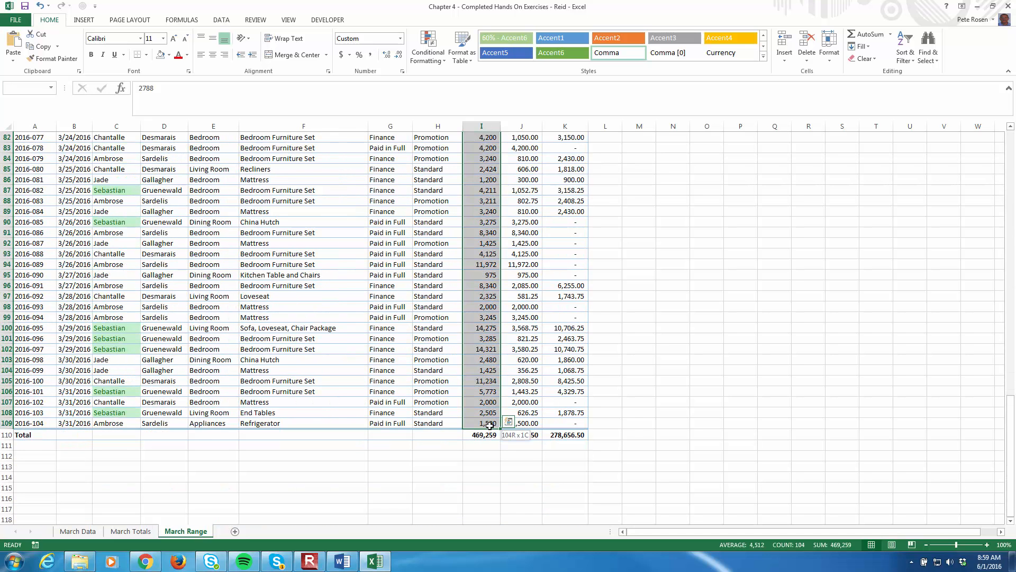
click(443, 60)
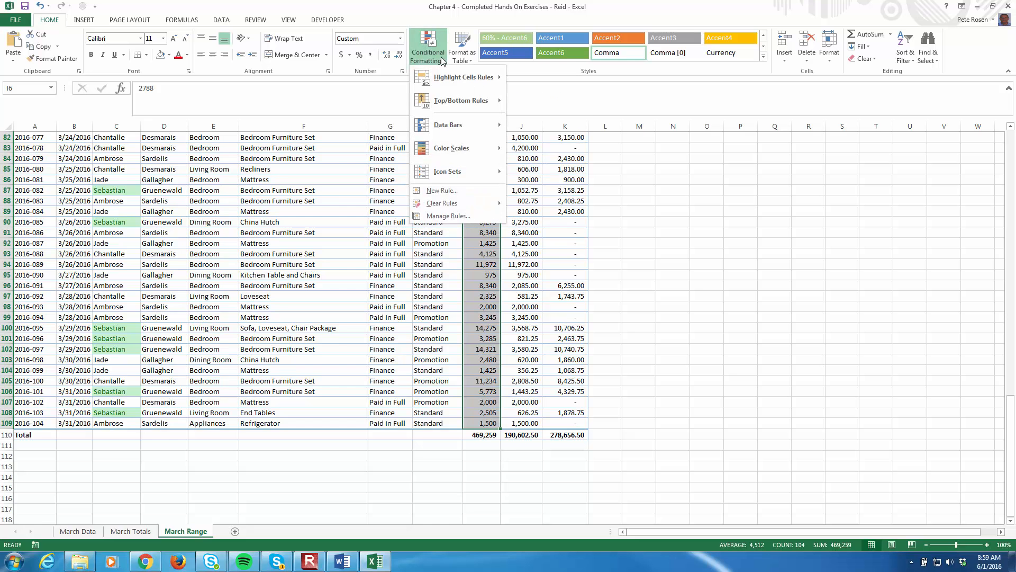
mouse_move(460, 100)
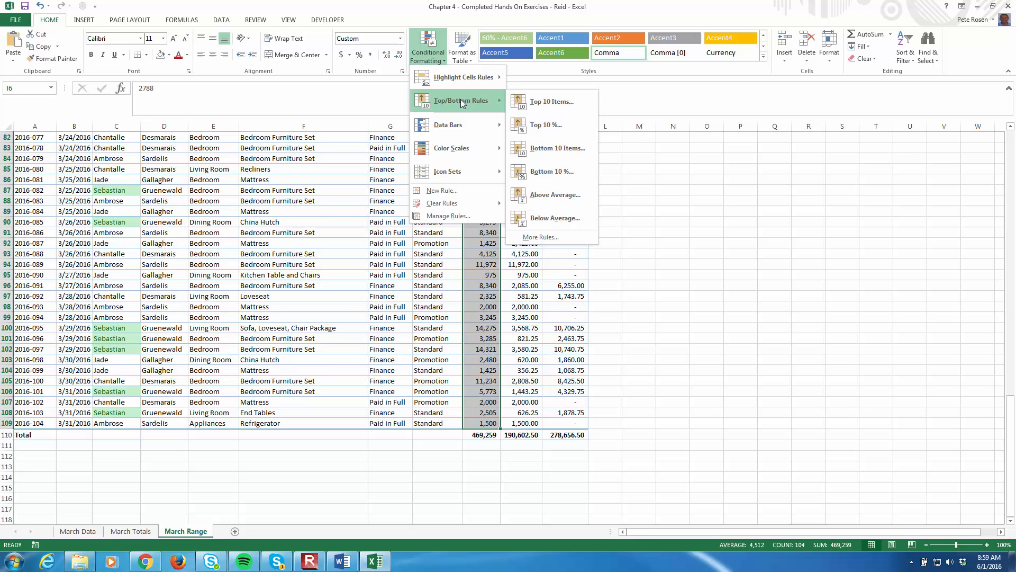
click(538, 104)
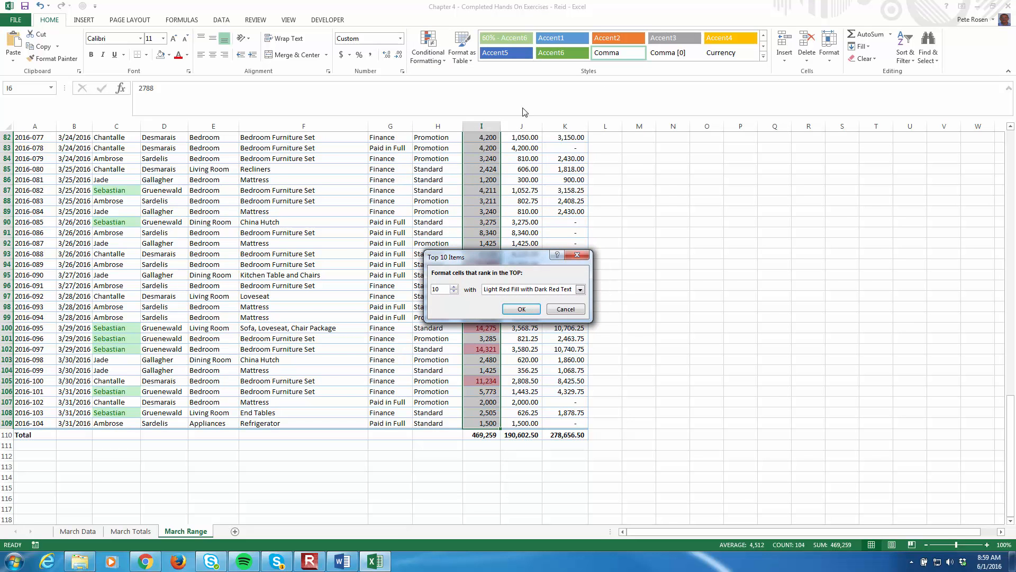
drag(516, 256, 773, 182)
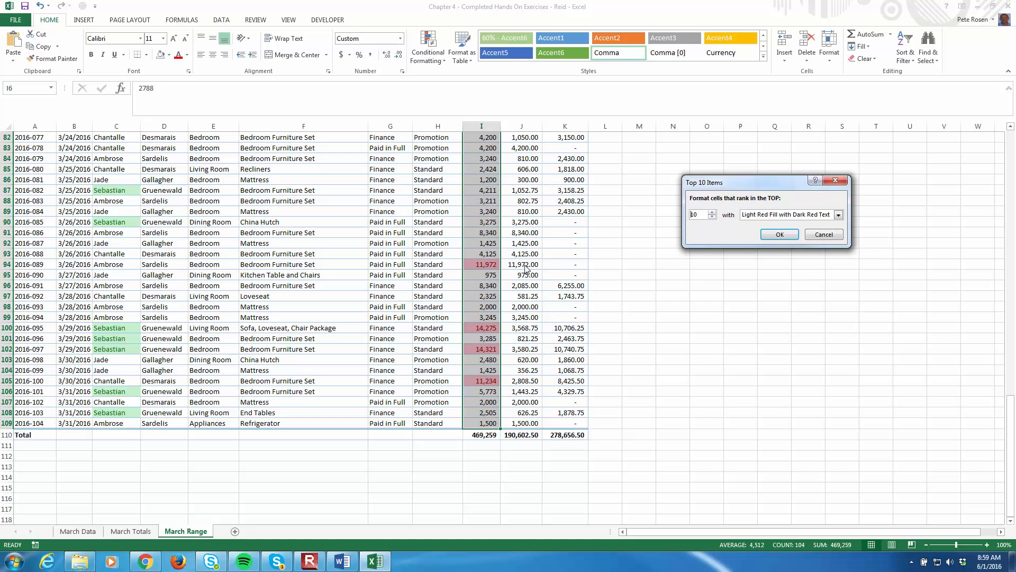
Set the rule to format the top 3 amounts with Light Red Fill with Dark Red Text, and apply it
click(713, 217)
click(713, 217)
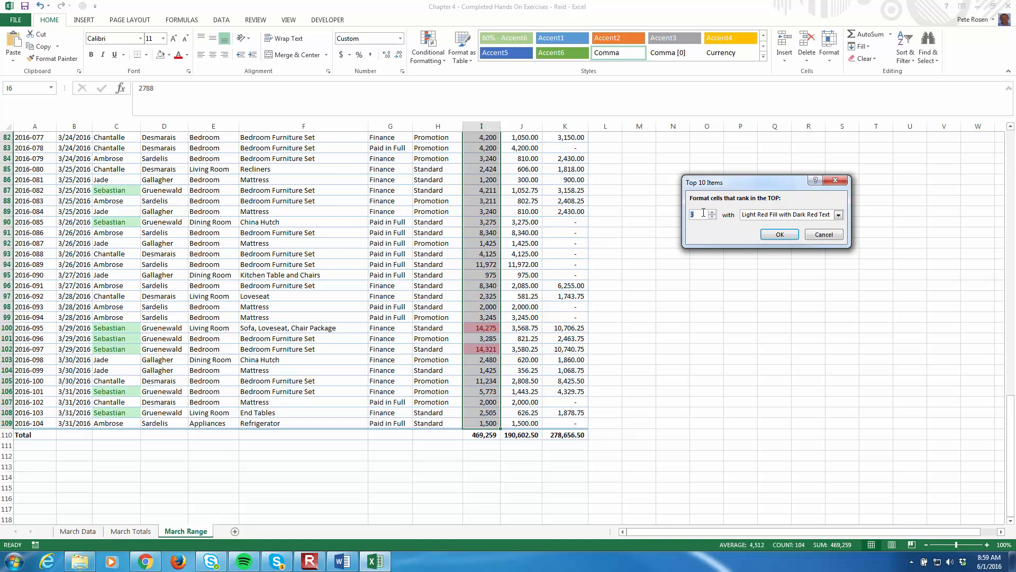
click(712, 213)
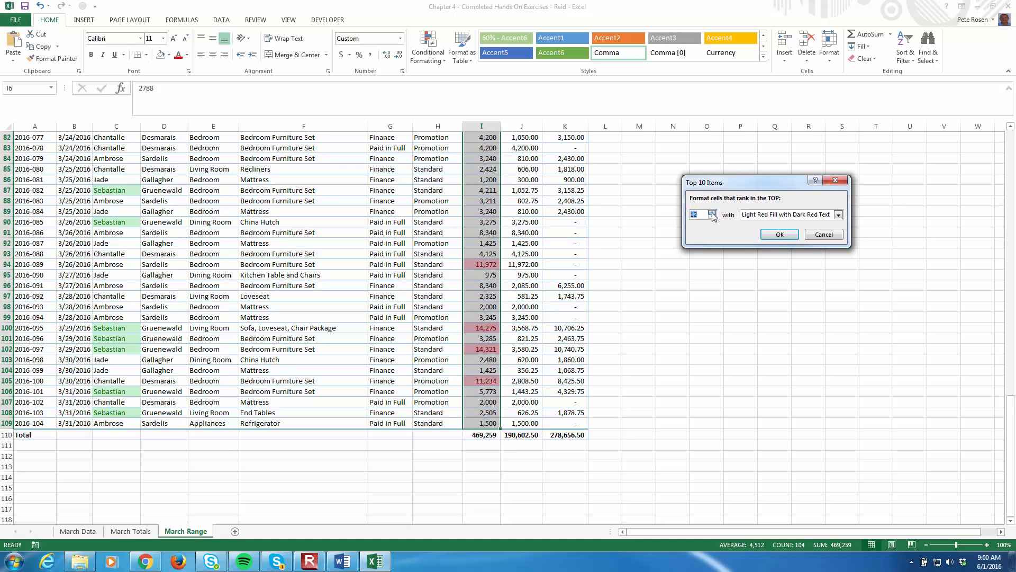
click(712, 213)
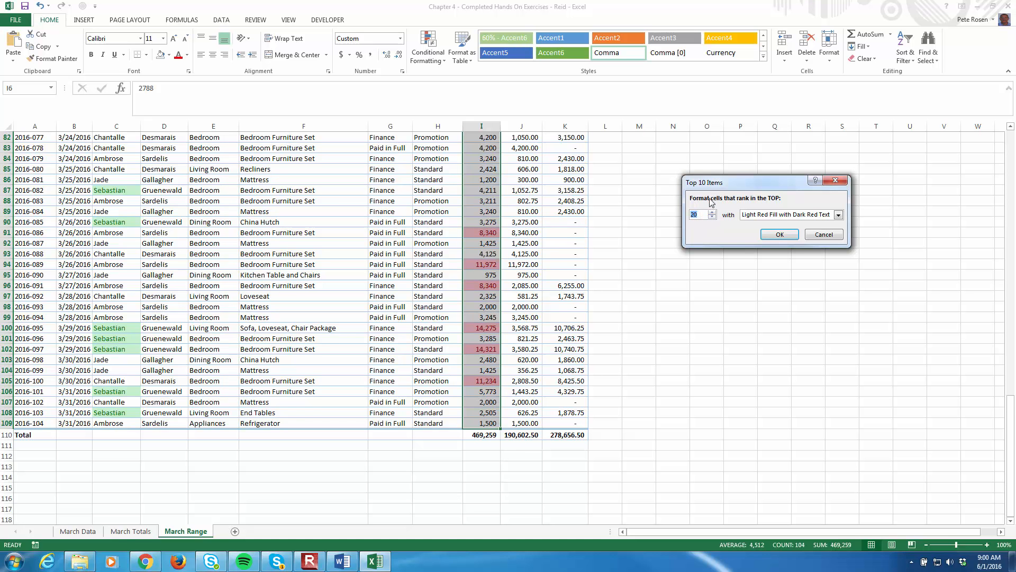
click(712, 217)
click(713, 217)
click(712, 217)
click(712, 217)
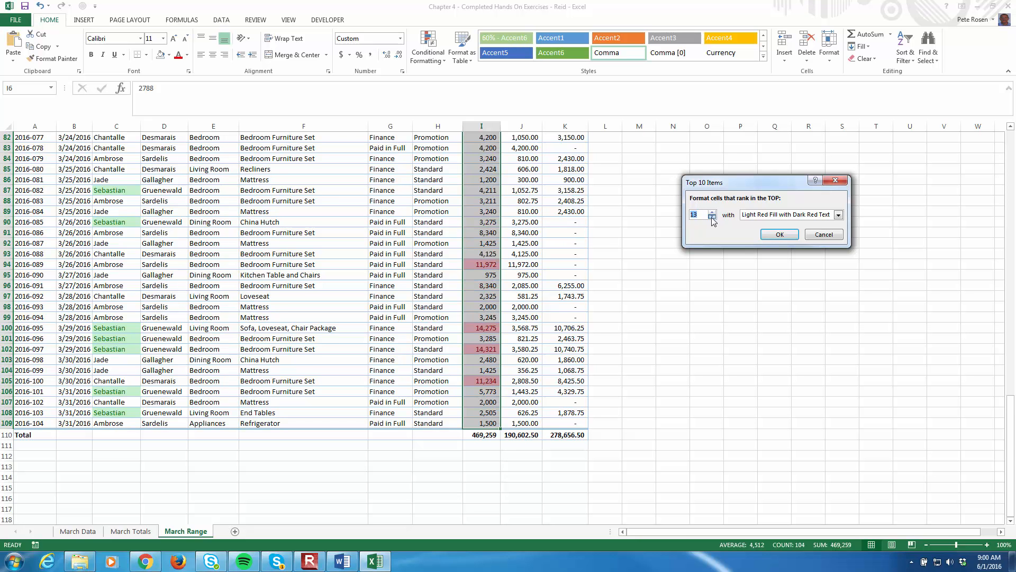
click(713, 217)
click(712, 217)
click(712, 217)
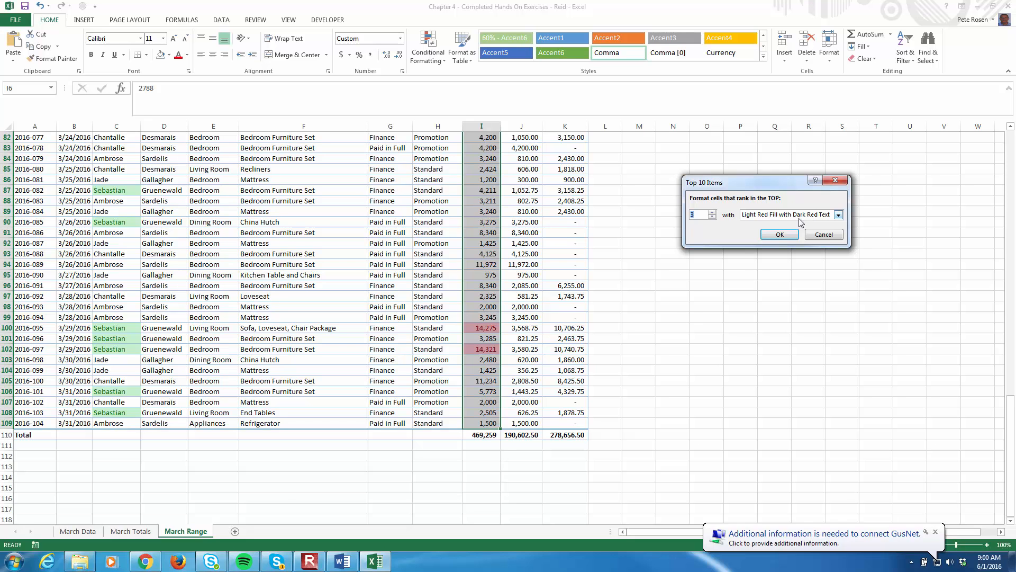
click(780, 234)
click(679, 314)
Review the Amount column of the March Range sheet for the cells highlighted by the top-ranked rule
scroll(679, 308, up, 2)
scroll(679, 309, up, 20)
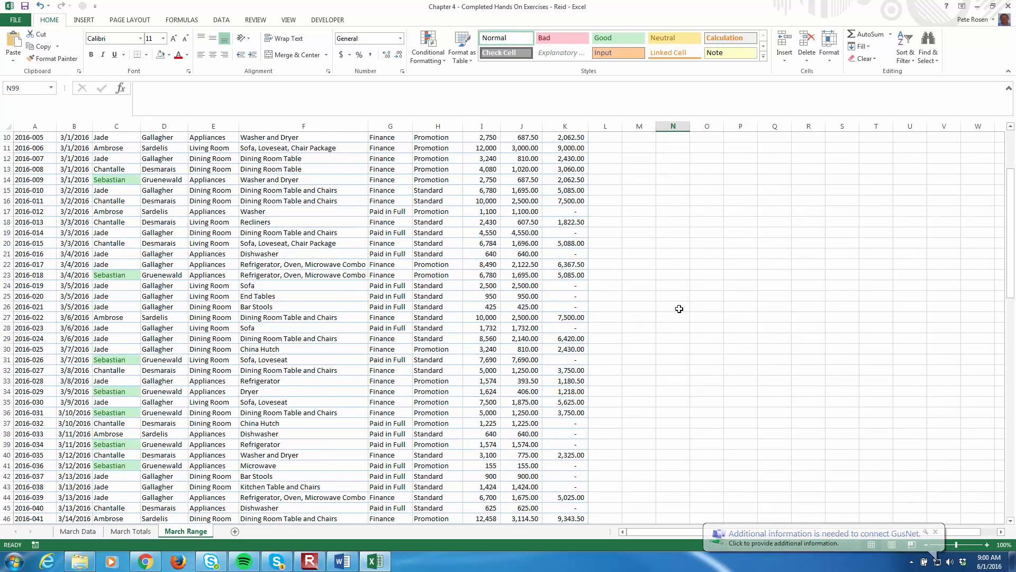
scroll(679, 308, down, 16)
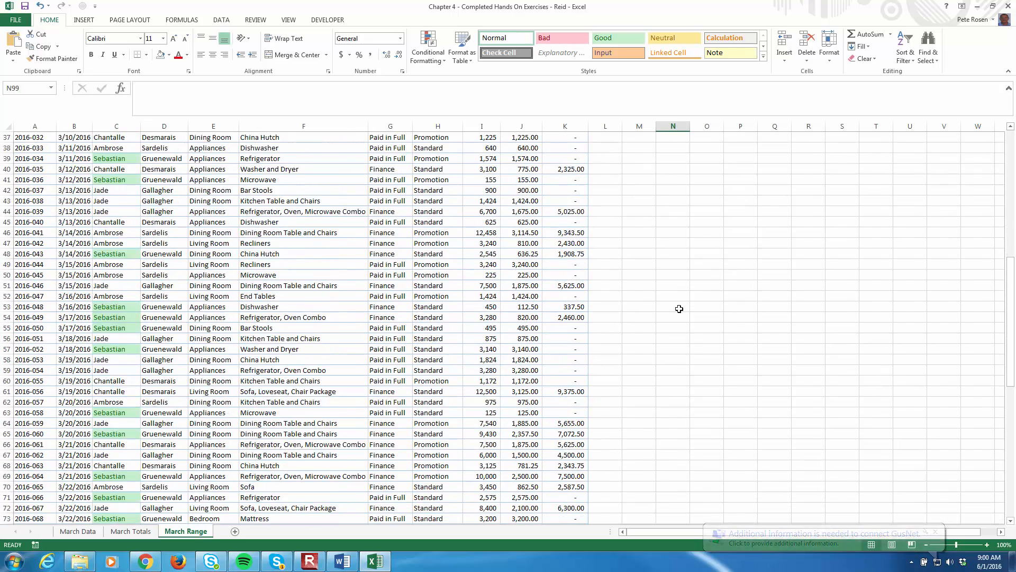
scroll(679, 308, up, 16)
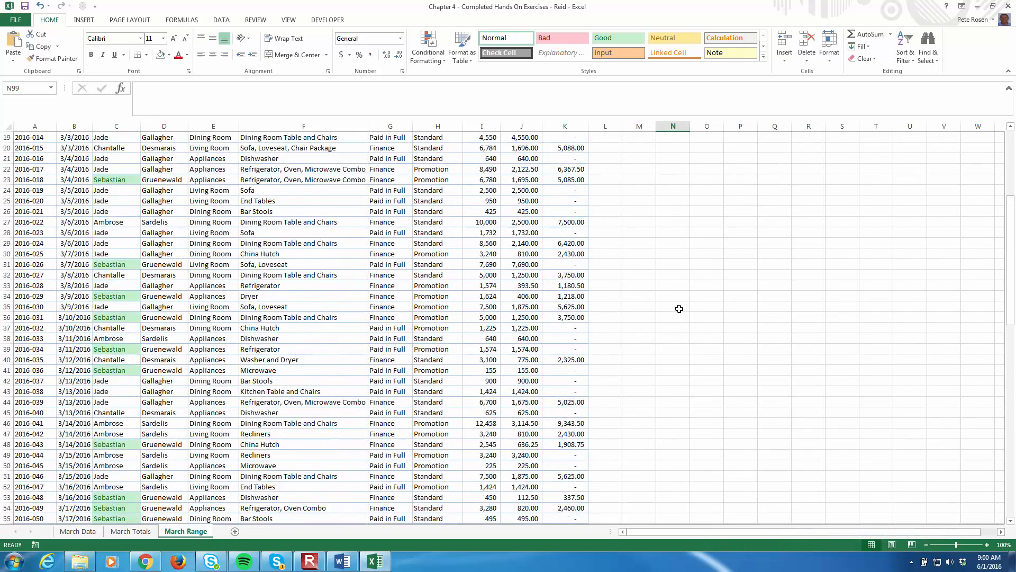
scroll(679, 309, down, 20)
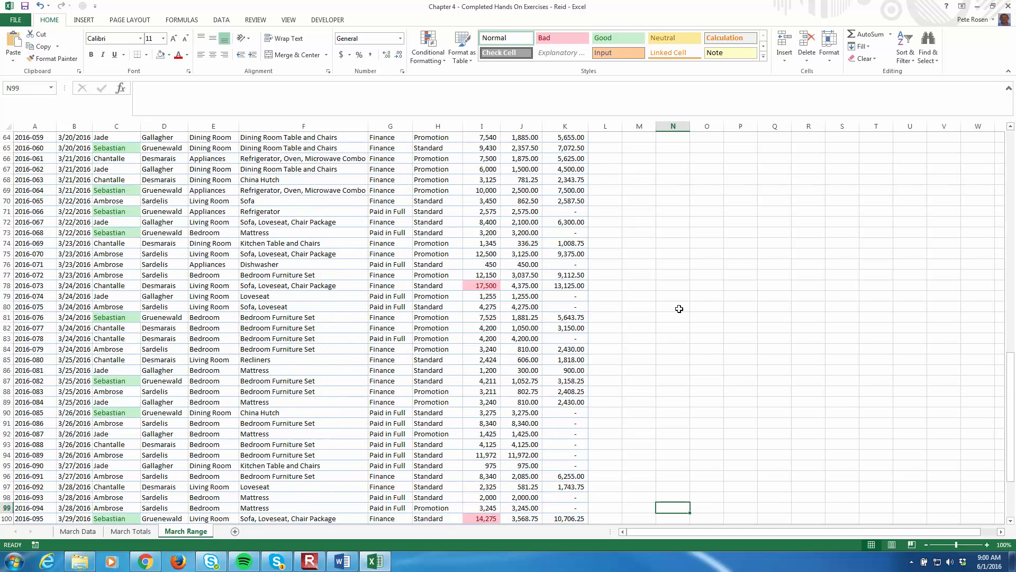
scroll(679, 309, up, 3)
click(492, 222)
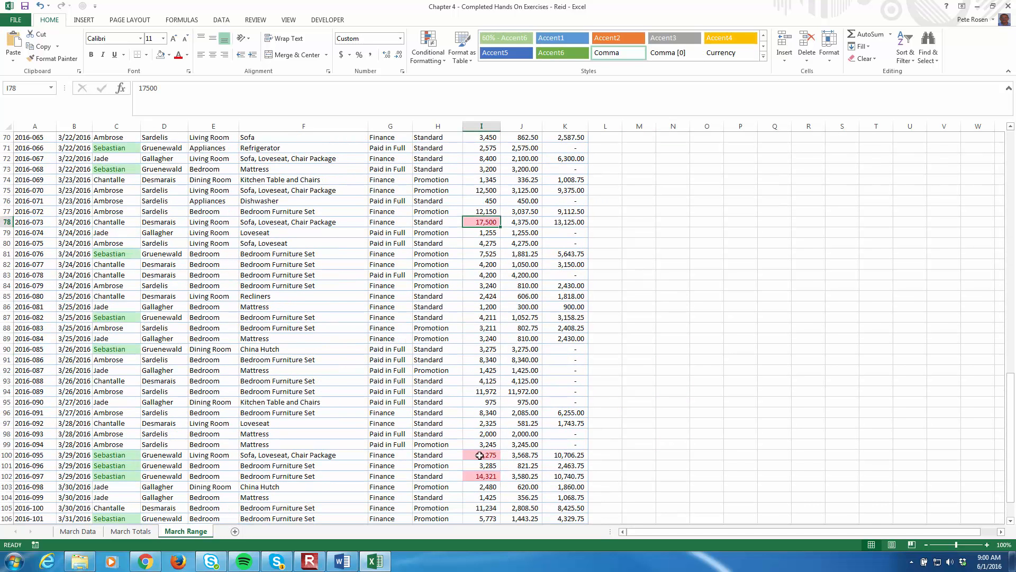
click(495, 477)
click(483, 448)
click(490, 456)
scroll(620, 390, up, 20)
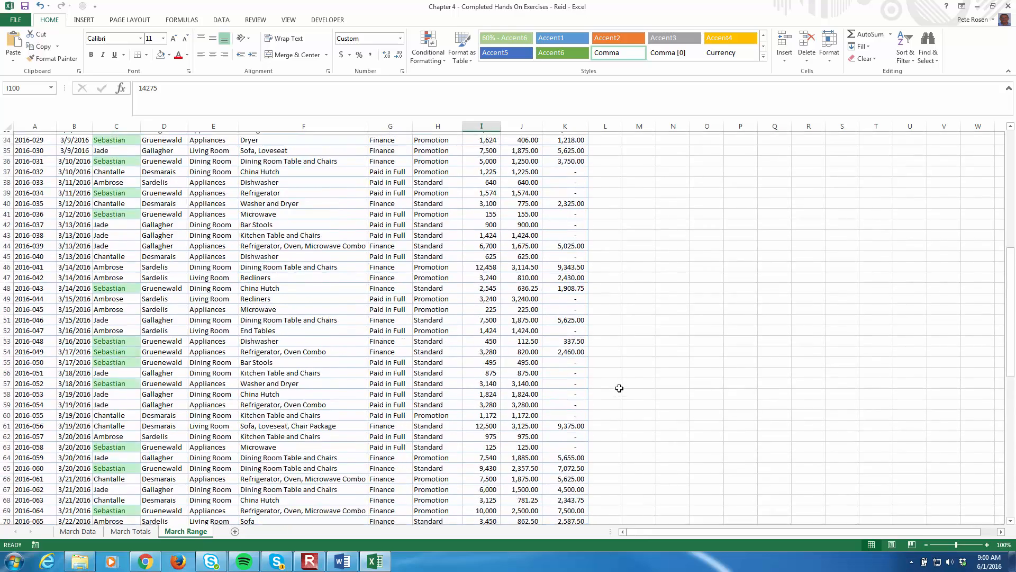
scroll(619, 388, down, 16)
scroll(619, 388, up, 16)
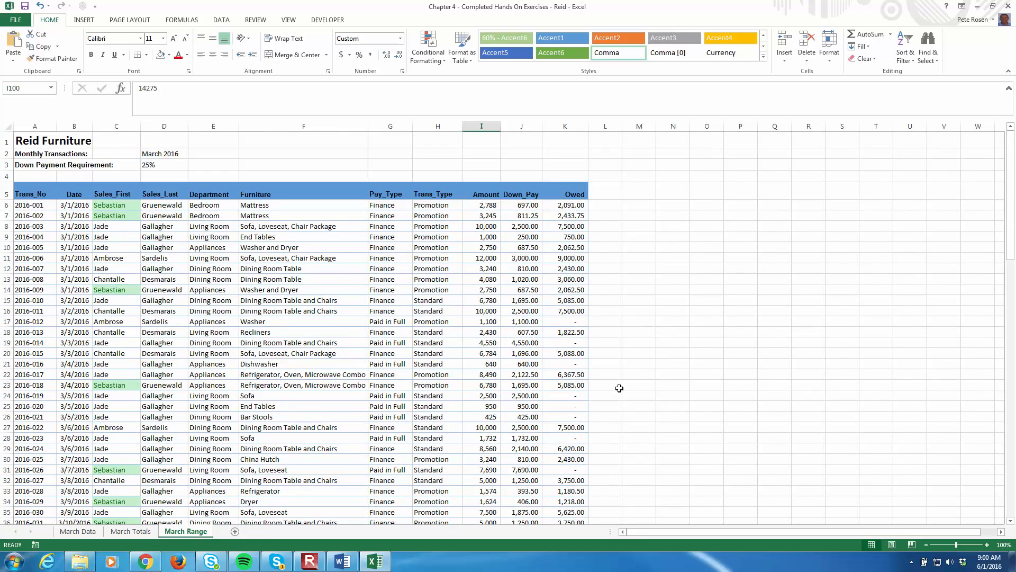
Apply pink gradient-fill data bars to the Down_Pay values in J6:J109
click(518, 205)
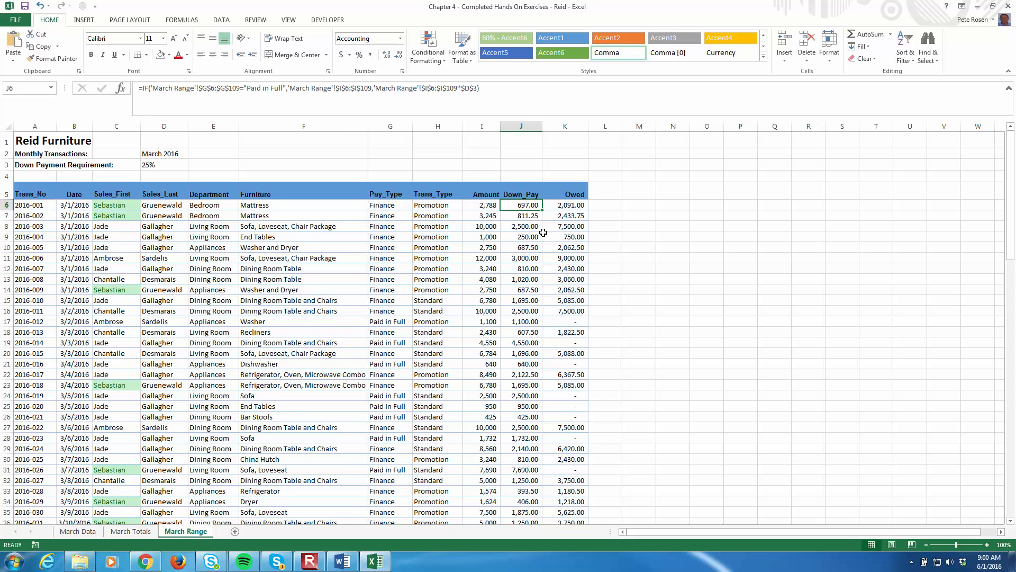
scroll(549, 286, down, 20)
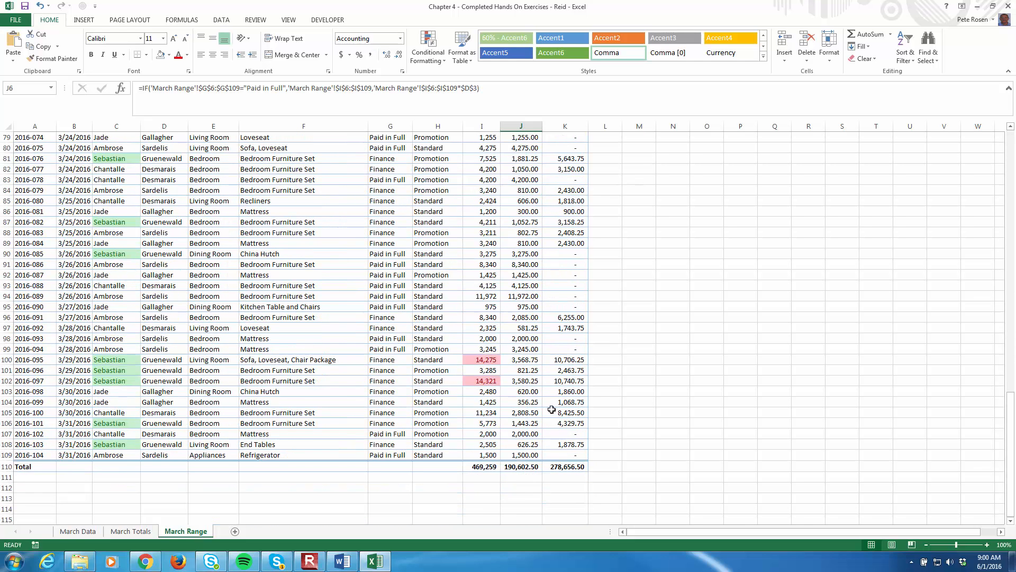
shift+click(527, 454)
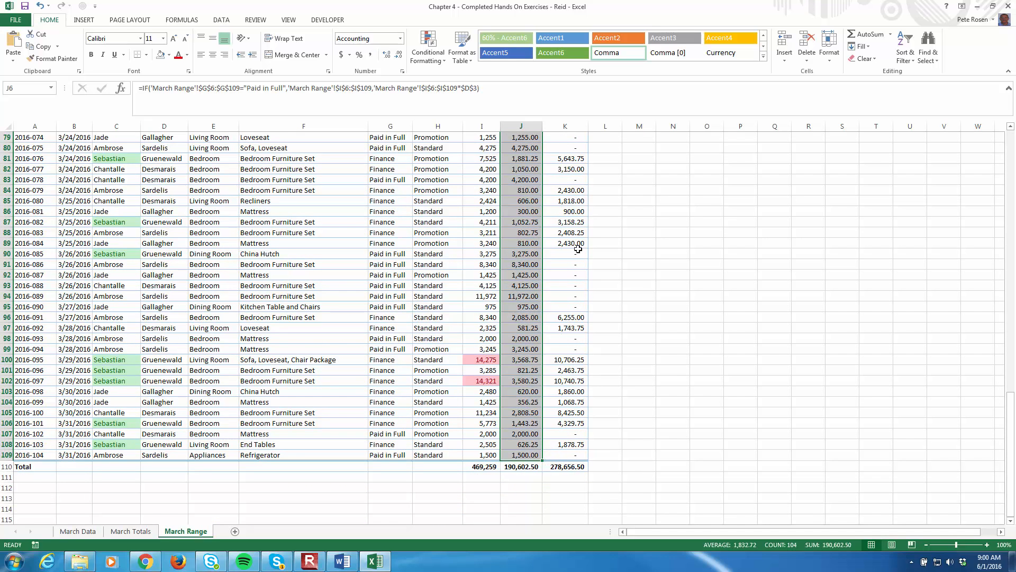
click(424, 61)
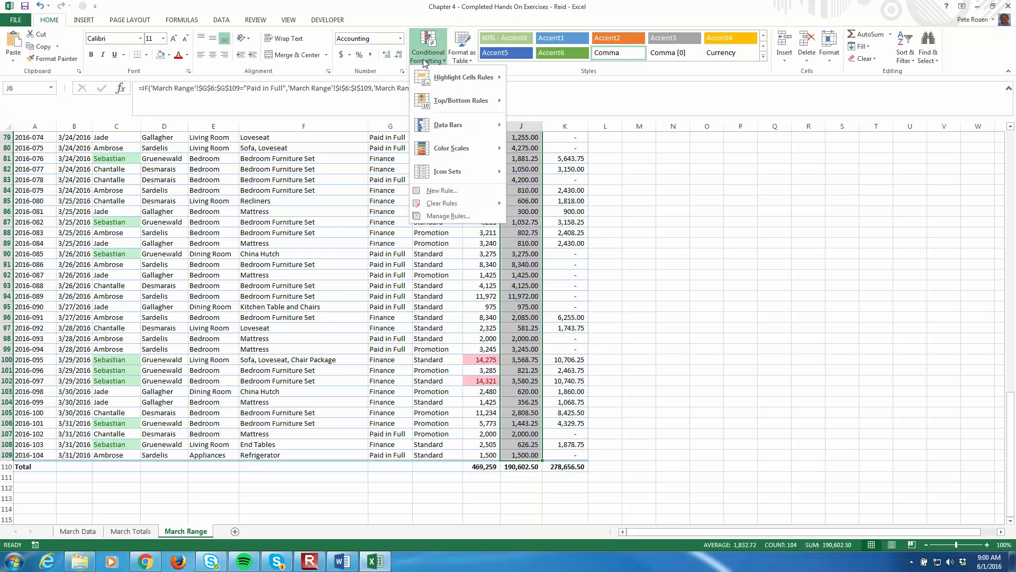
mouse_move(472, 125)
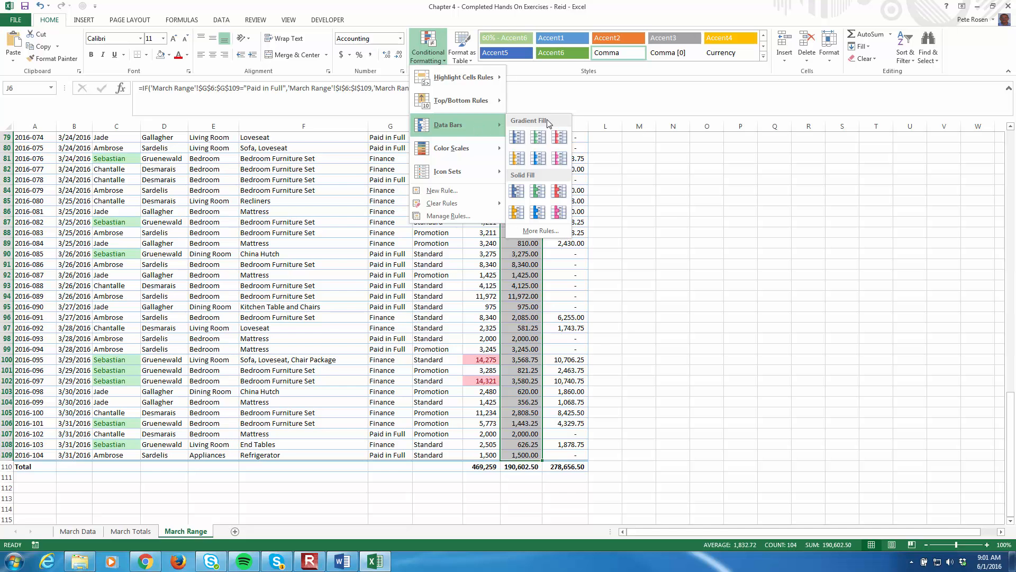
click(560, 159)
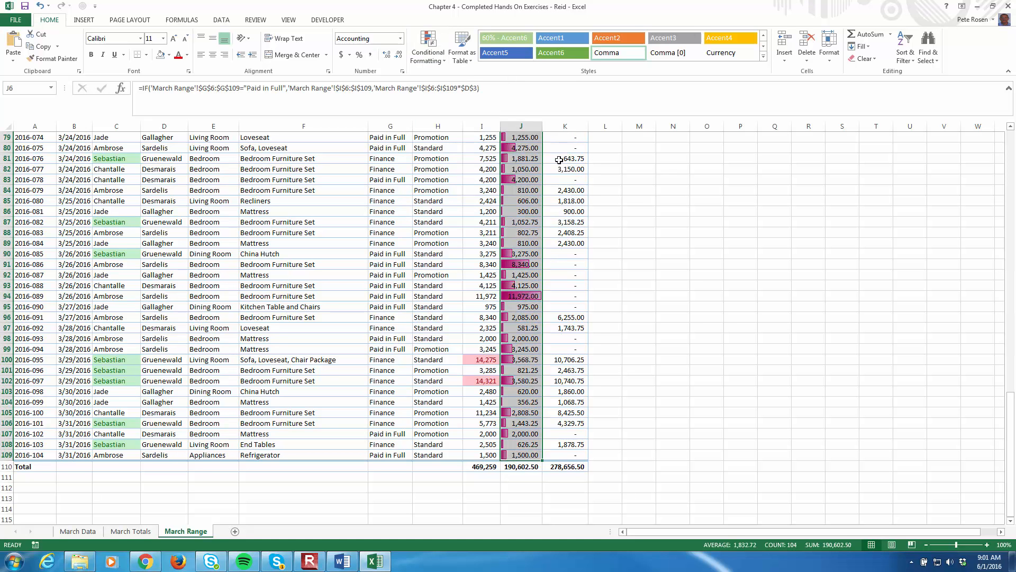
click(674, 205)
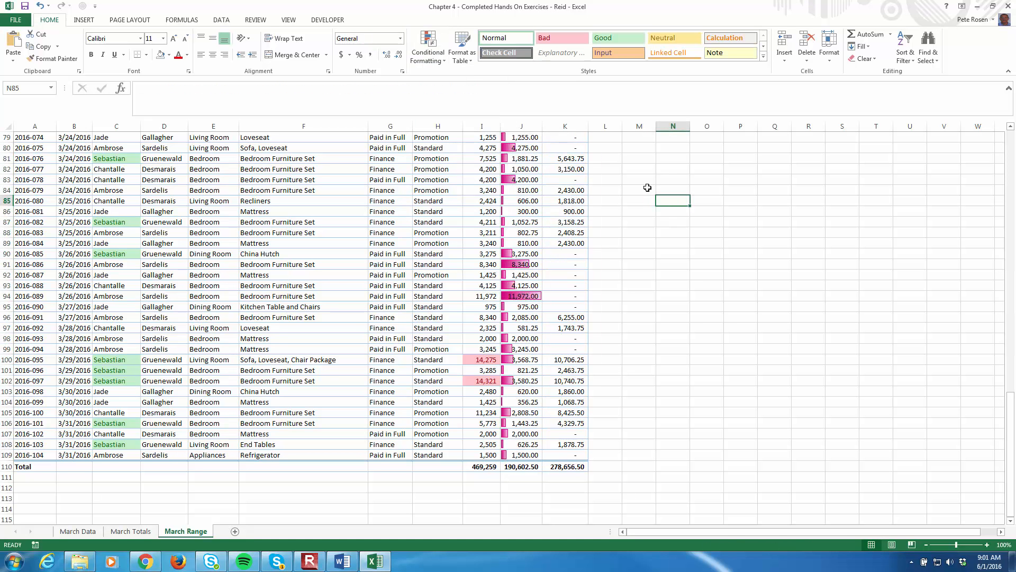
Examine the data bars down the Down_Pay column, comparing the bar lengths in J83, J94 and J95
scroll(648, 188, up, 20)
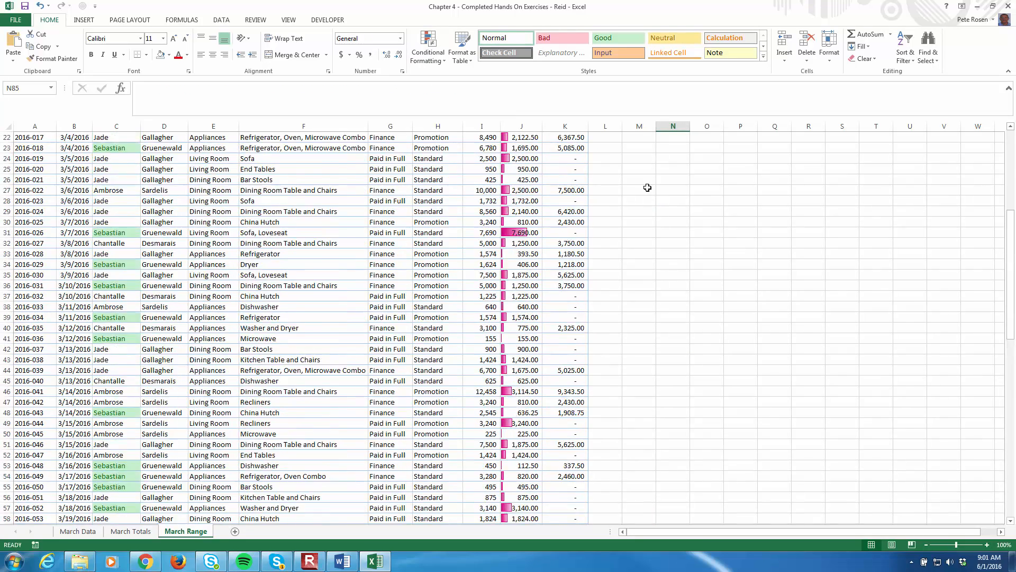
scroll(648, 255, down, 14)
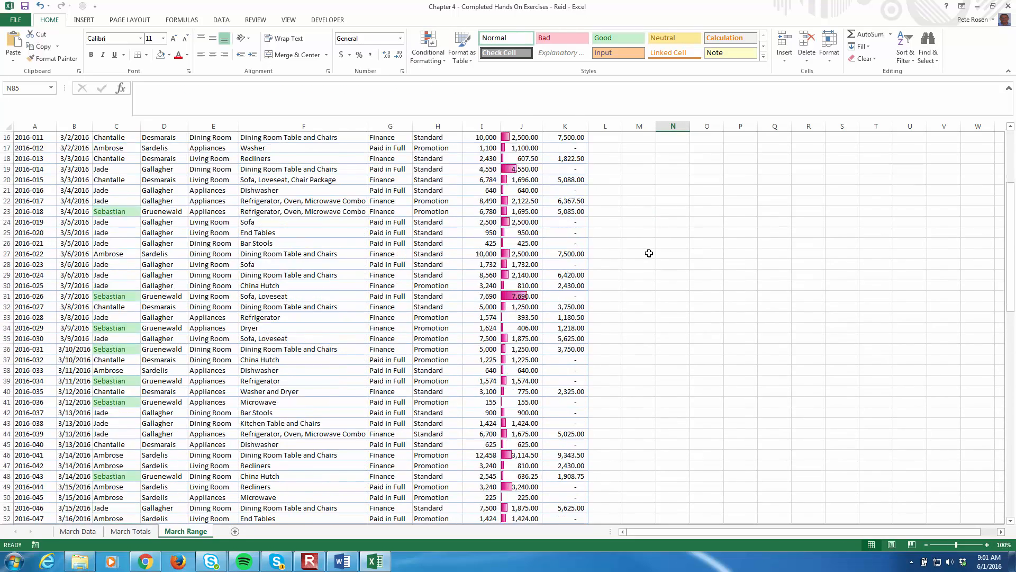
scroll(648, 256, down, 12)
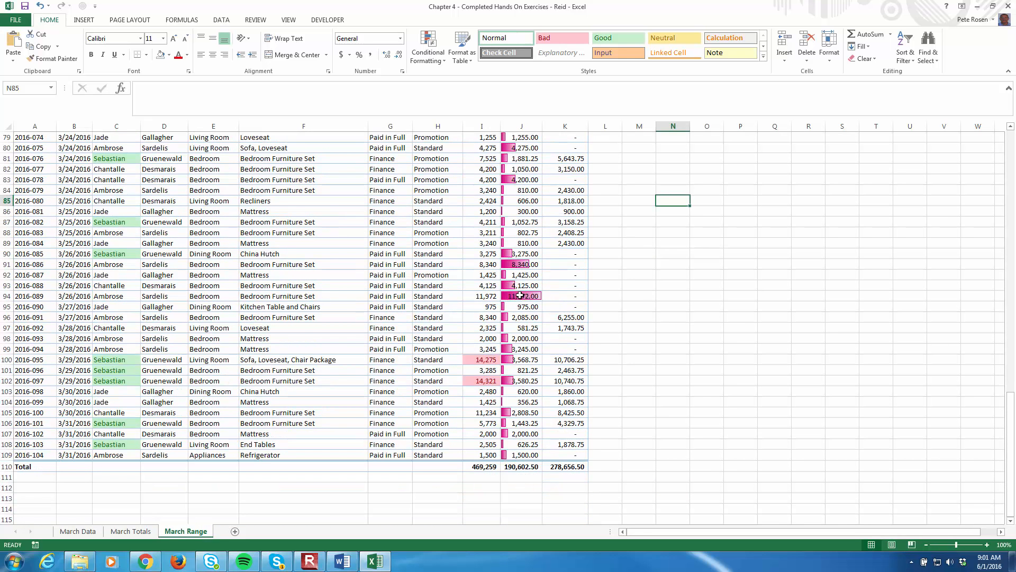
click(520, 296)
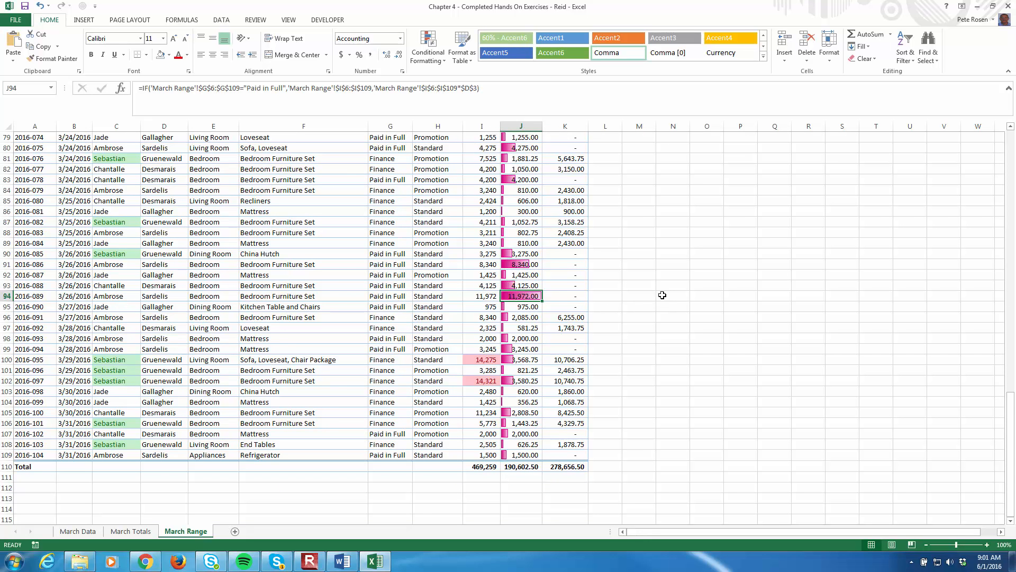
click(523, 306)
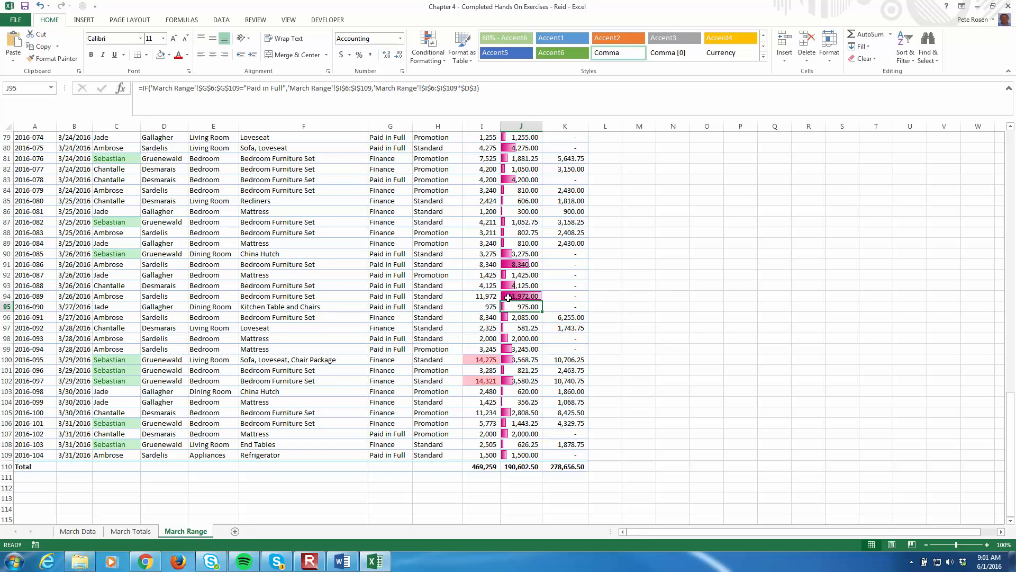
click(537, 296)
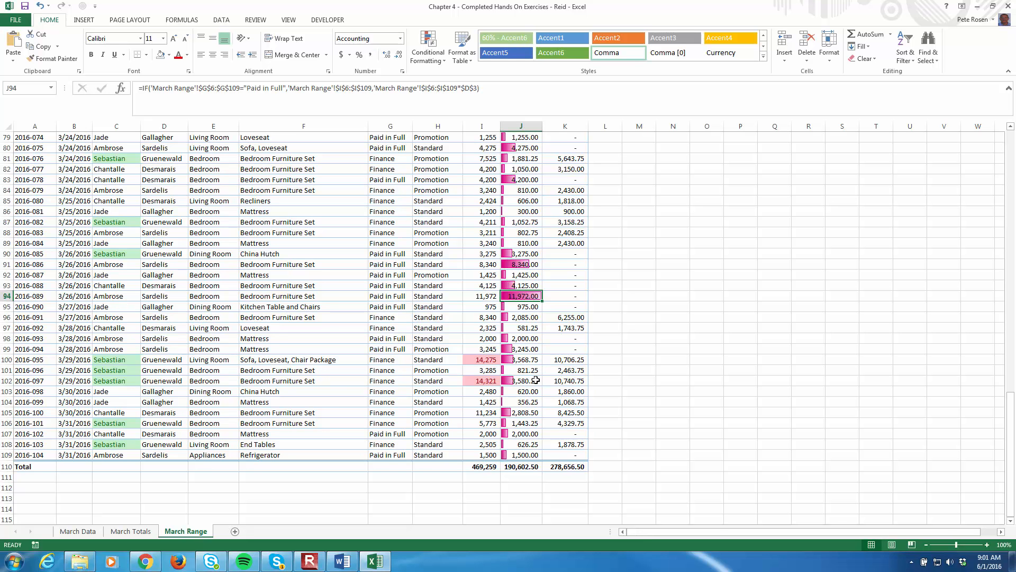
click(532, 179)
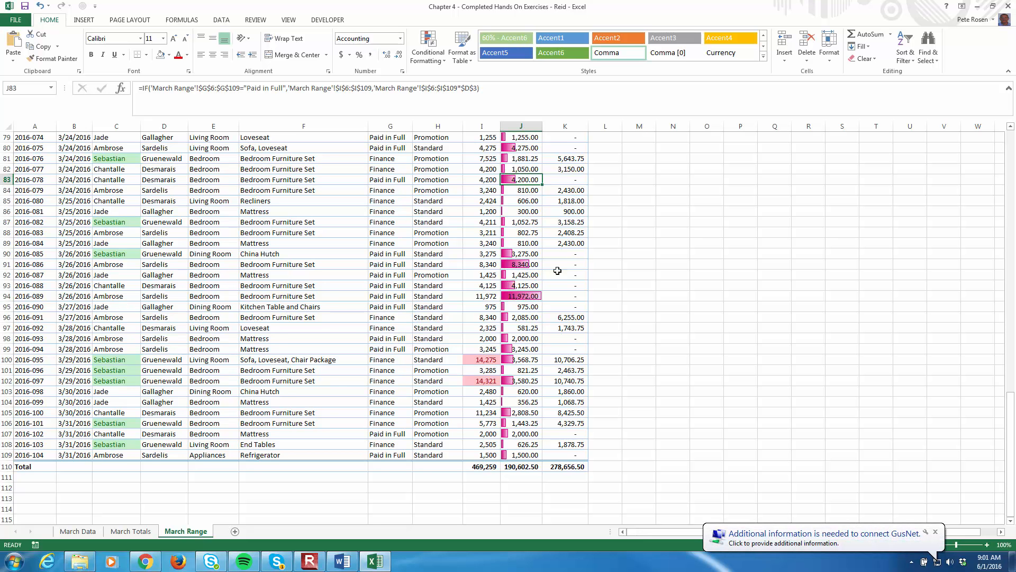
click(536, 296)
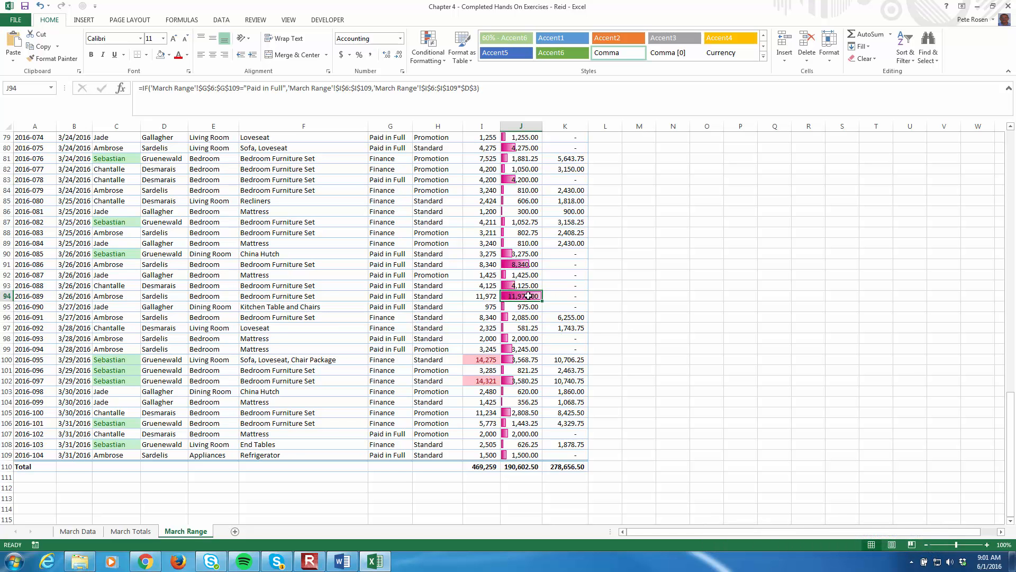
click(527, 178)
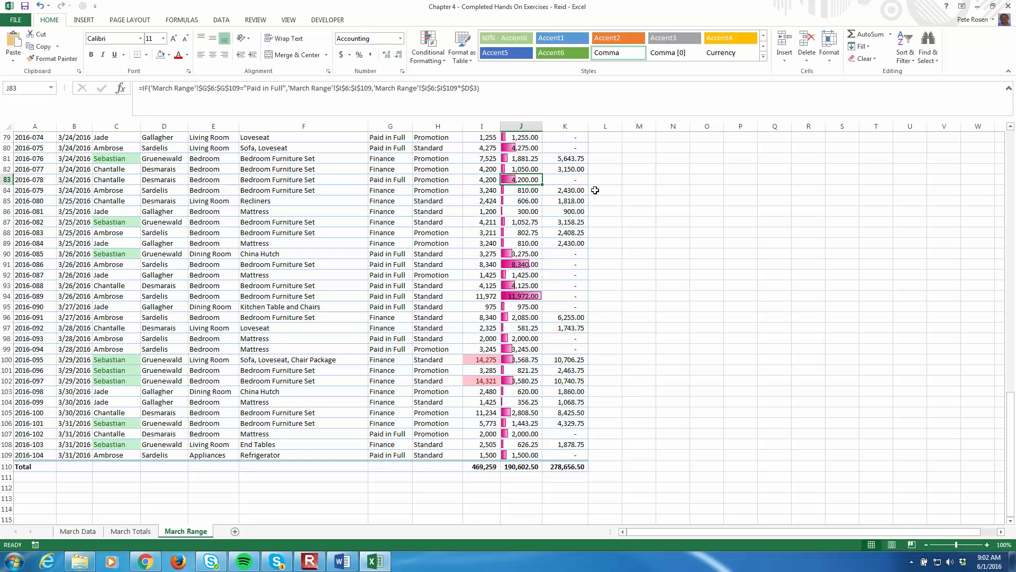
click(528, 296)
scroll(527, 370, up, 3)
scroll(531, 370, up, 12)
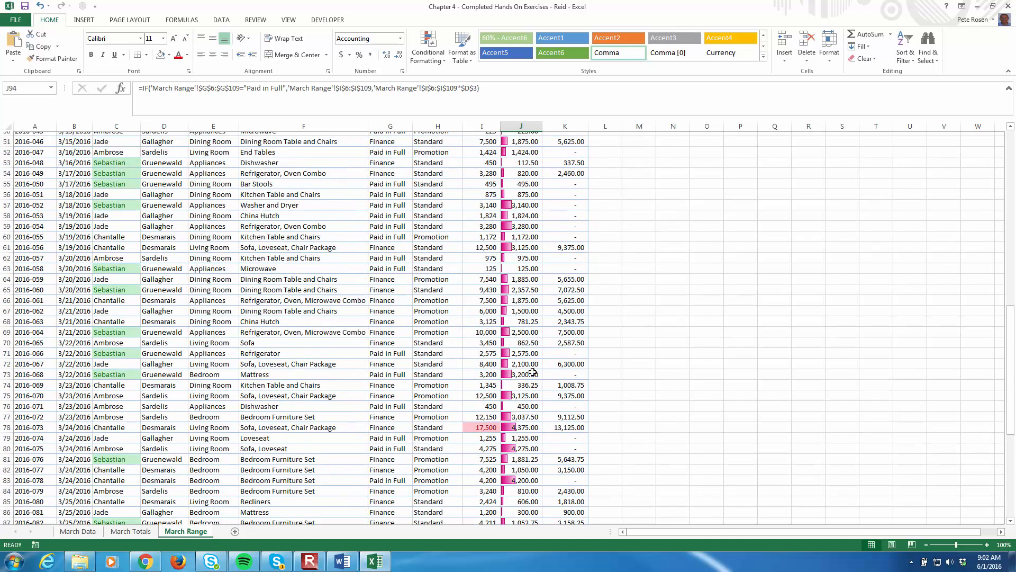
Compare the Down_Pay data bars across the March Range sheet, checking J31, J94 and J98
scroll(533, 371, up, 8)
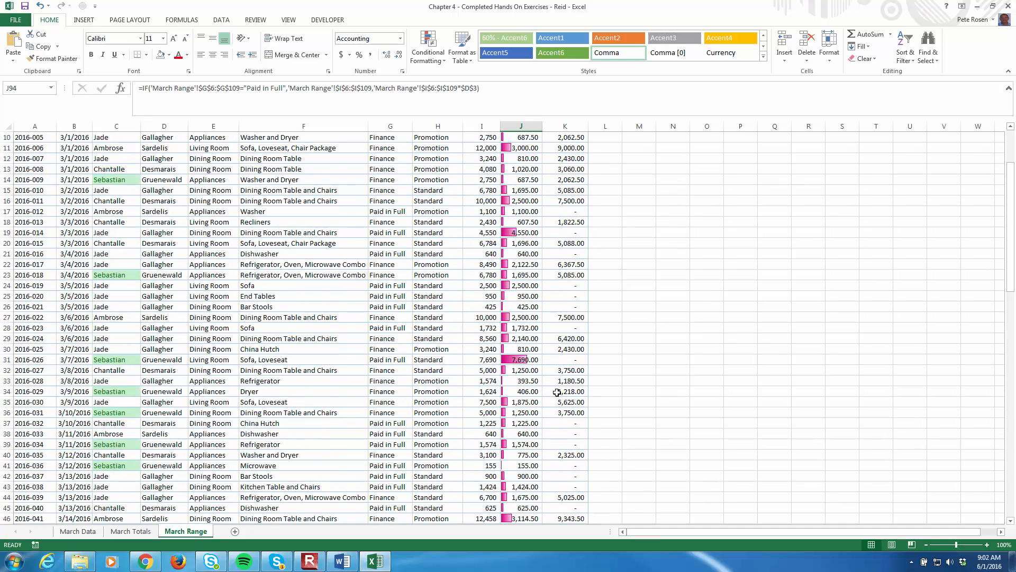
click(530, 361)
scroll(531, 412, down, 5)
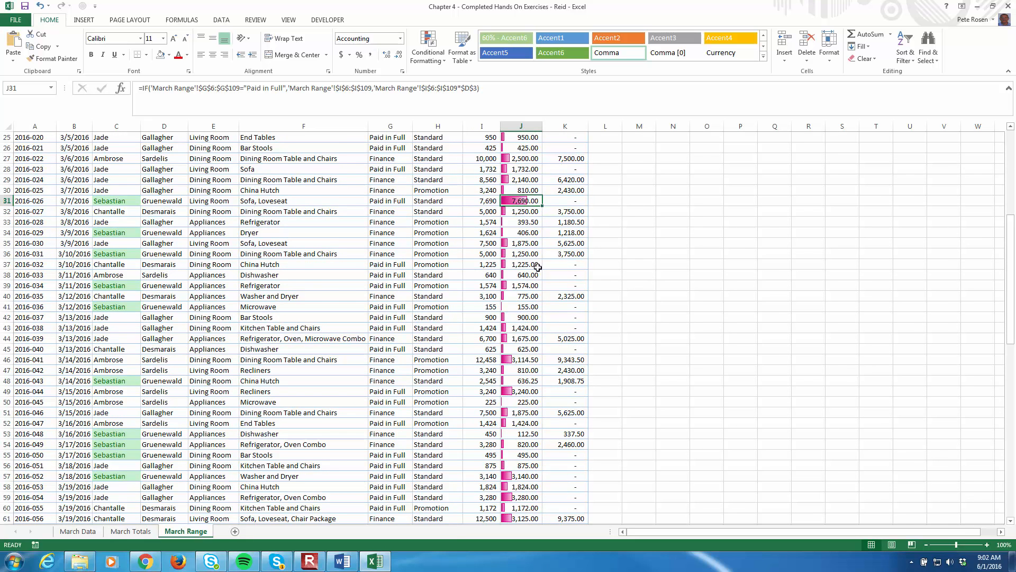
scroll(537, 353, down, 13)
scroll(535, 339, up, 16)
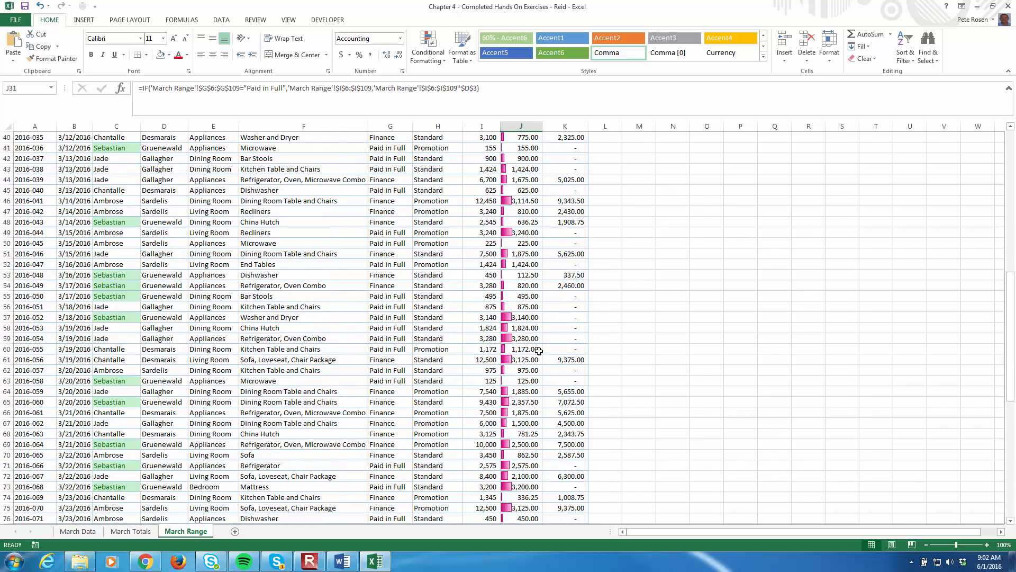
scroll(529, 309, down, 20)
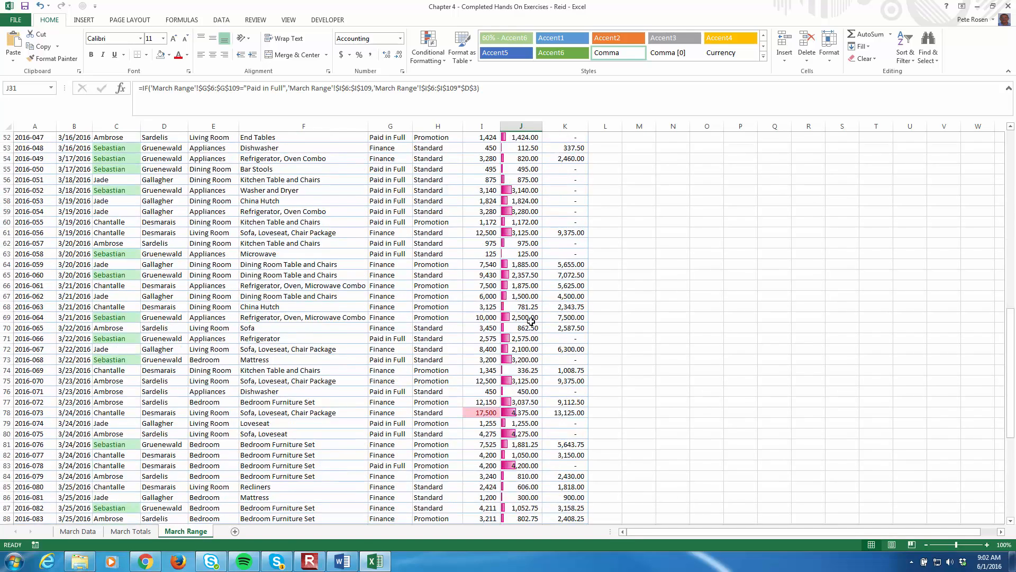
click(530, 265)
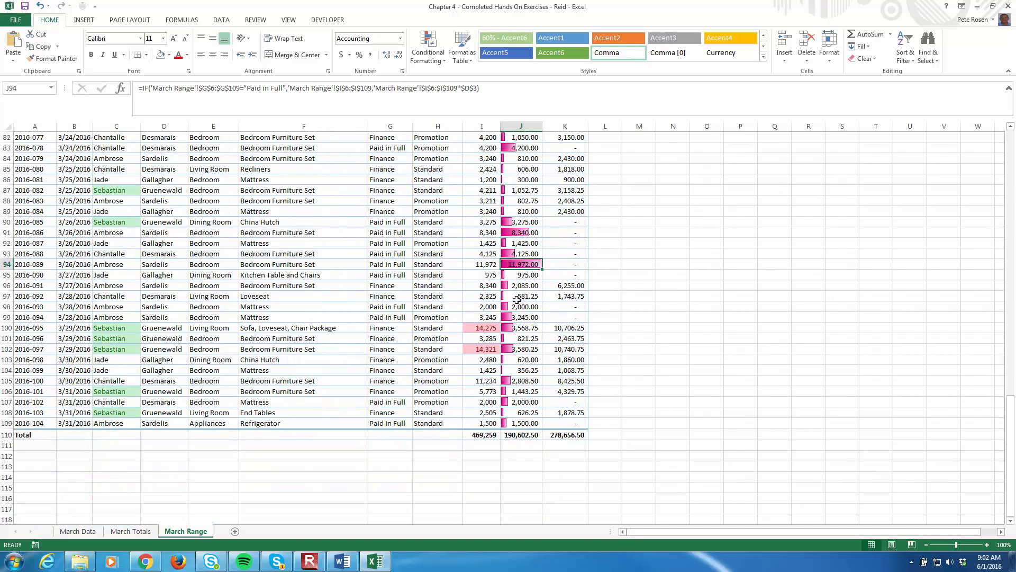
click(526, 307)
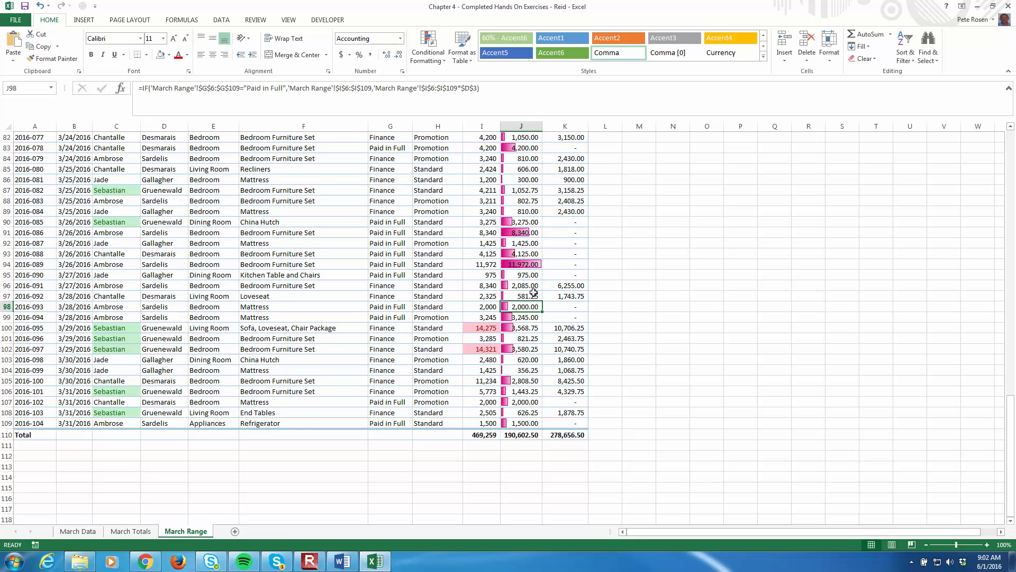
scroll(533, 293, up, 20)
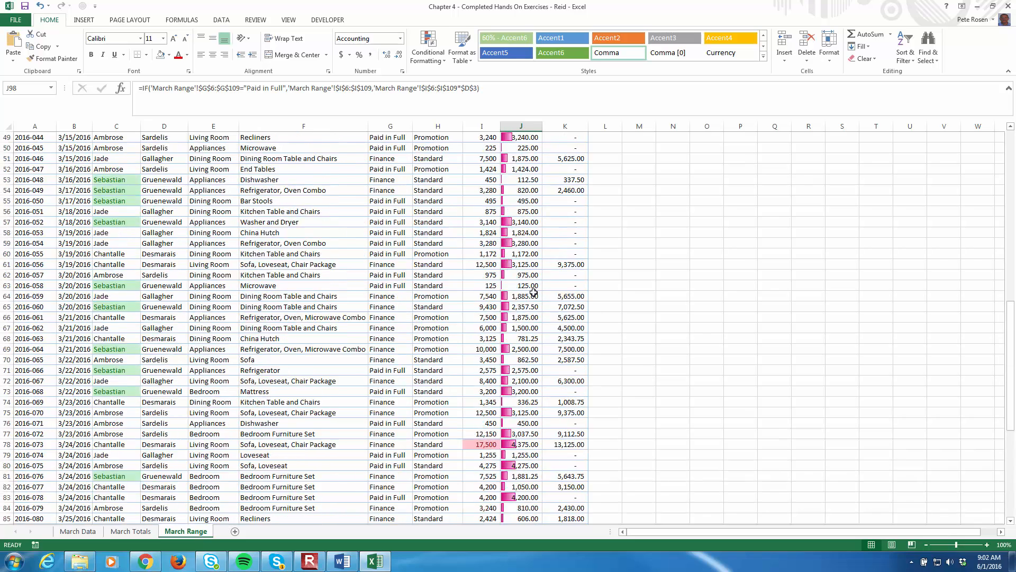
scroll(534, 292, up, 1)
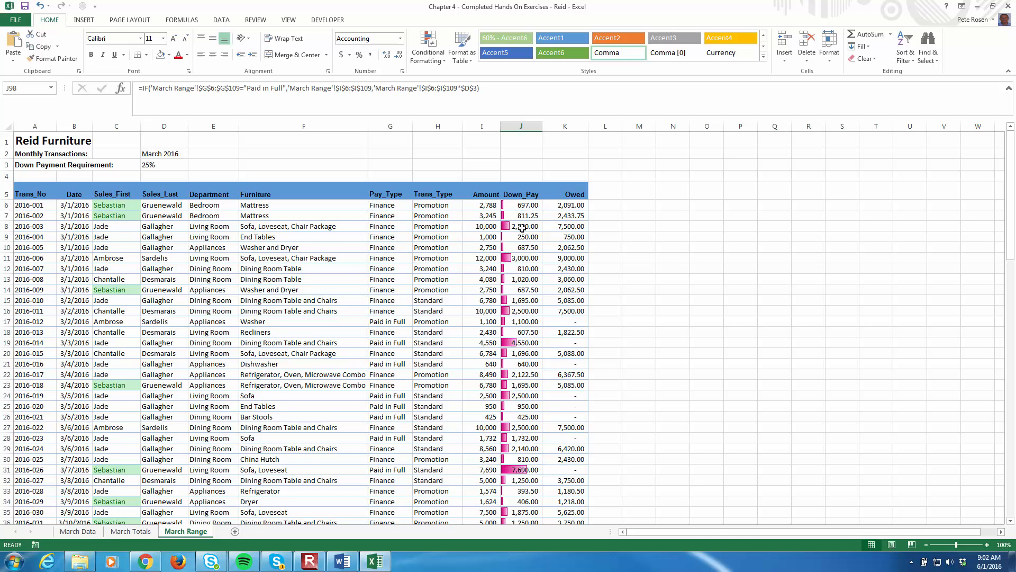
Start a new conditional formatting rule for the Furniture cells F6:F109 that uses a formula to determine which cells to format
click(263, 205)
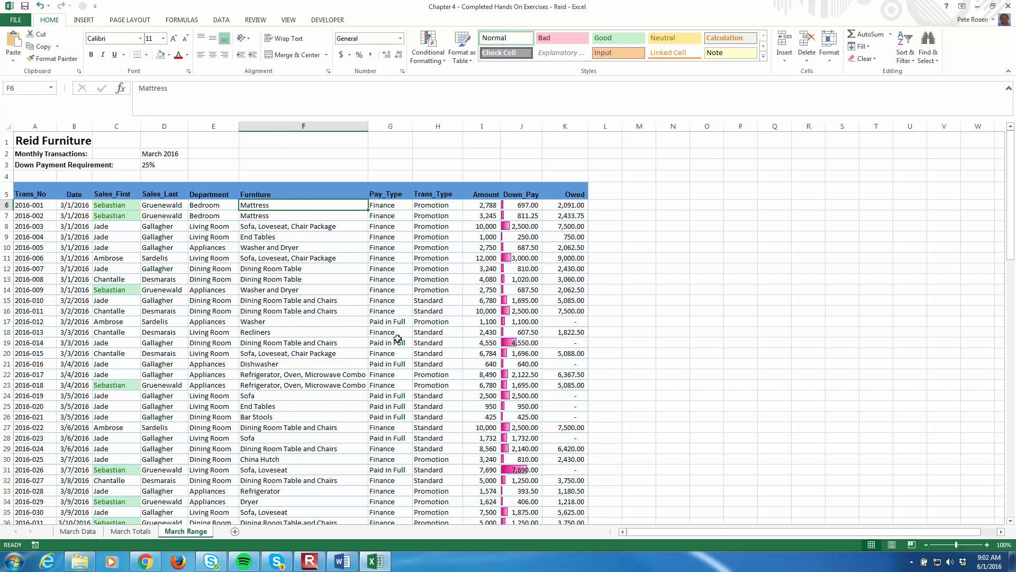
scroll(290, 337, down, 20)
scroll(301, 401, down, 9)
shift+click(289, 360)
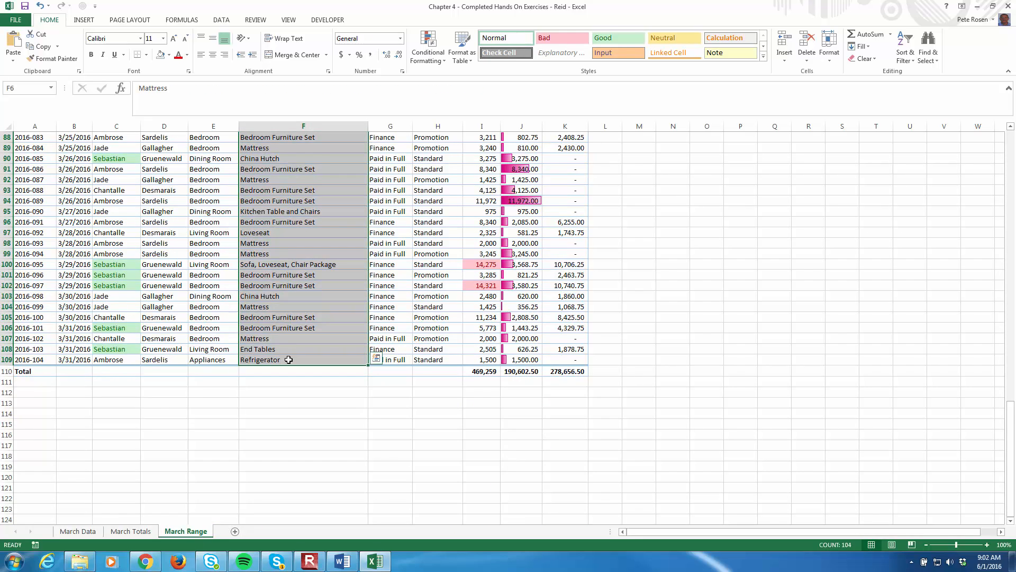
scroll(212, 321, up, 20)
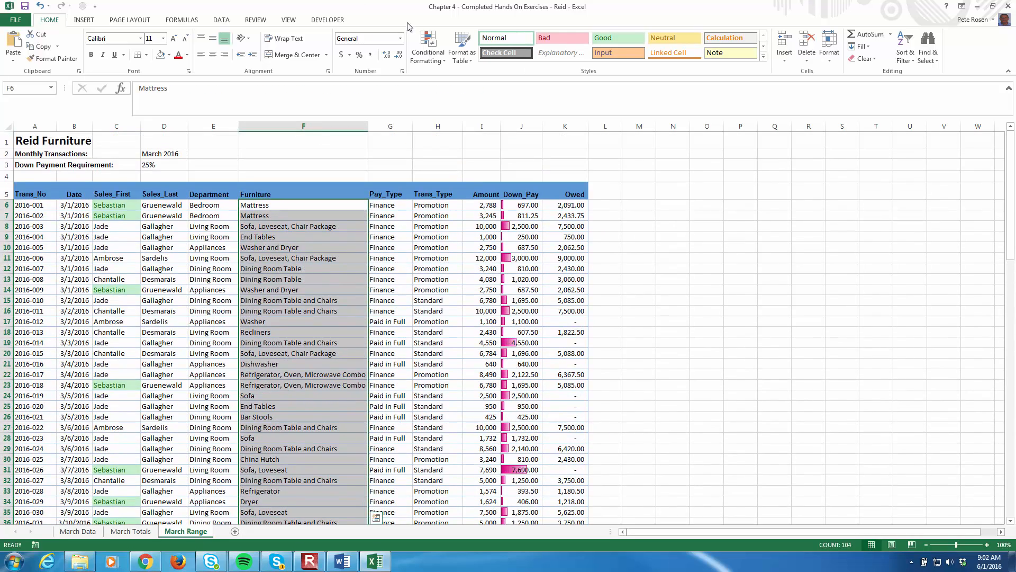
click(429, 48)
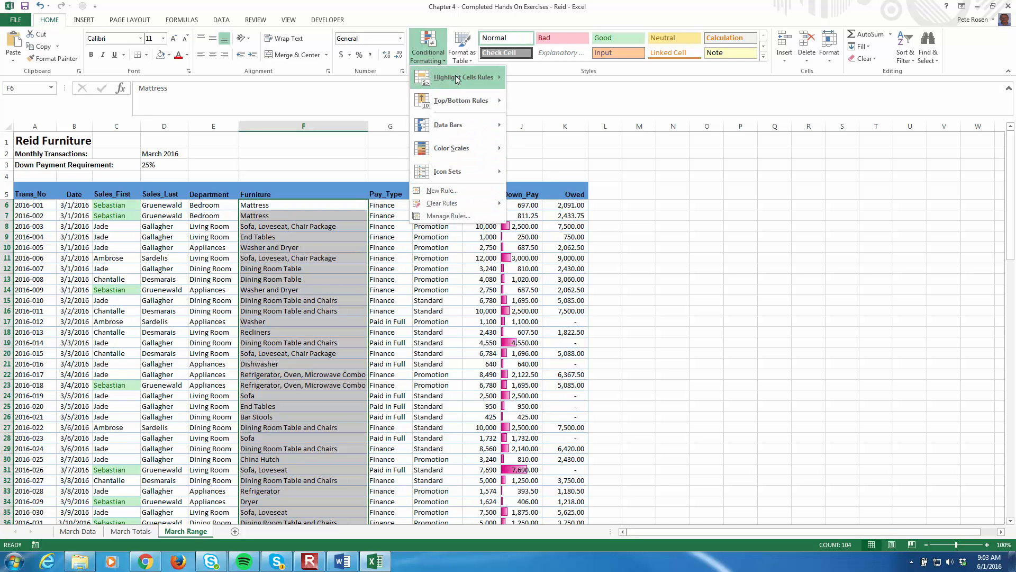
click(444, 191)
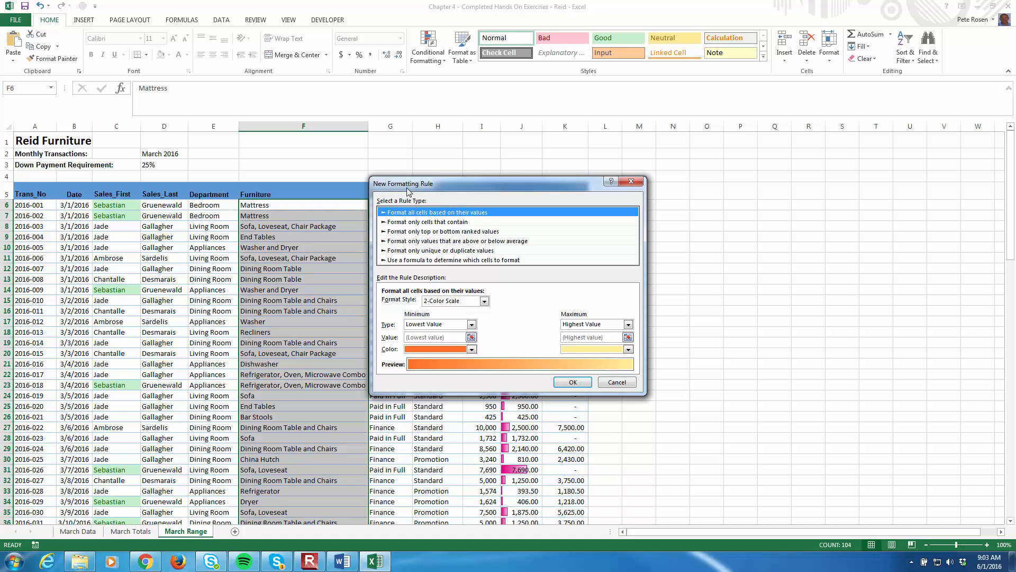
click(438, 260)
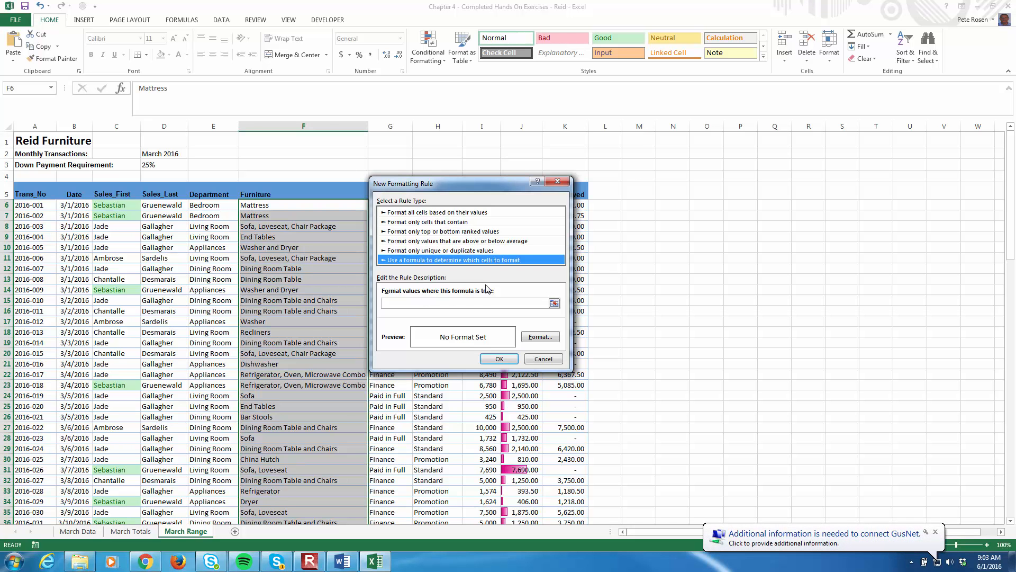
Enter an AND formula for the rule requiring C6 to equal the highlighted salesperson's first name and K6>5000
click(405, 302)
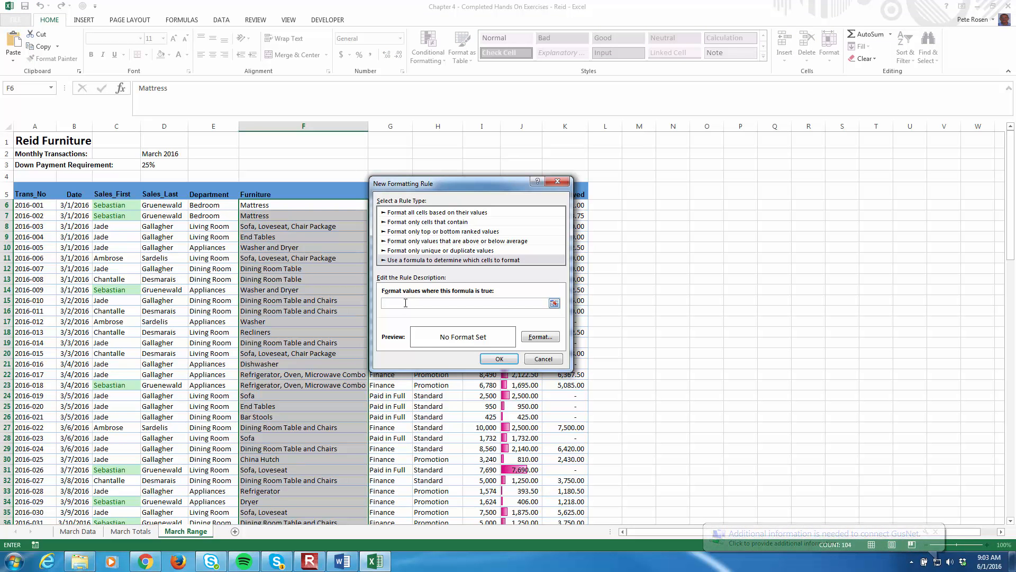
text(=AND)
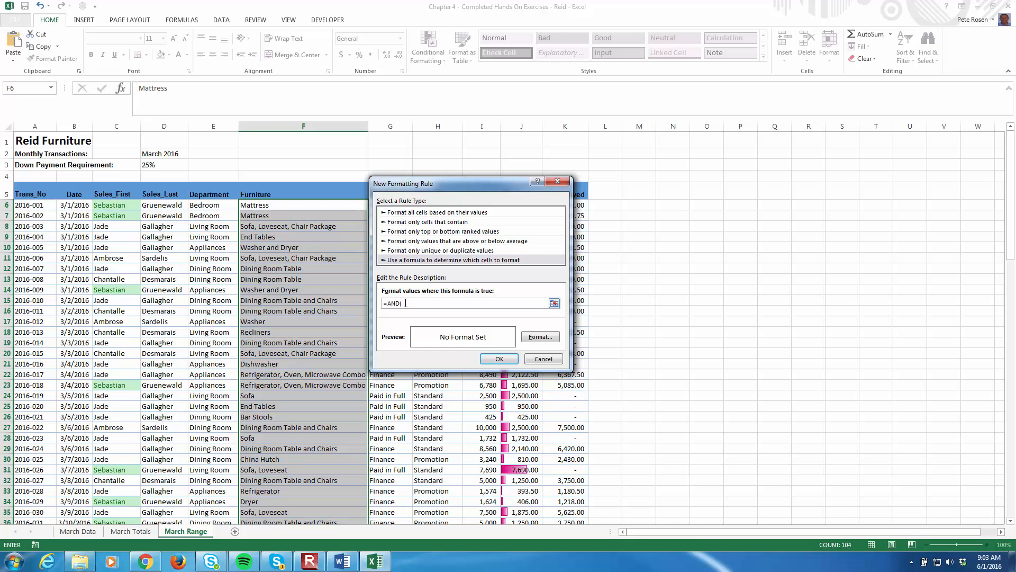
text((c)
key(BackSpace)
text(C6="Sebastian)
text(",K6>5000)
Set the rule's format to a bold font with an outline border in Blue, Accent 5
drag(459, 183, 735, 163)
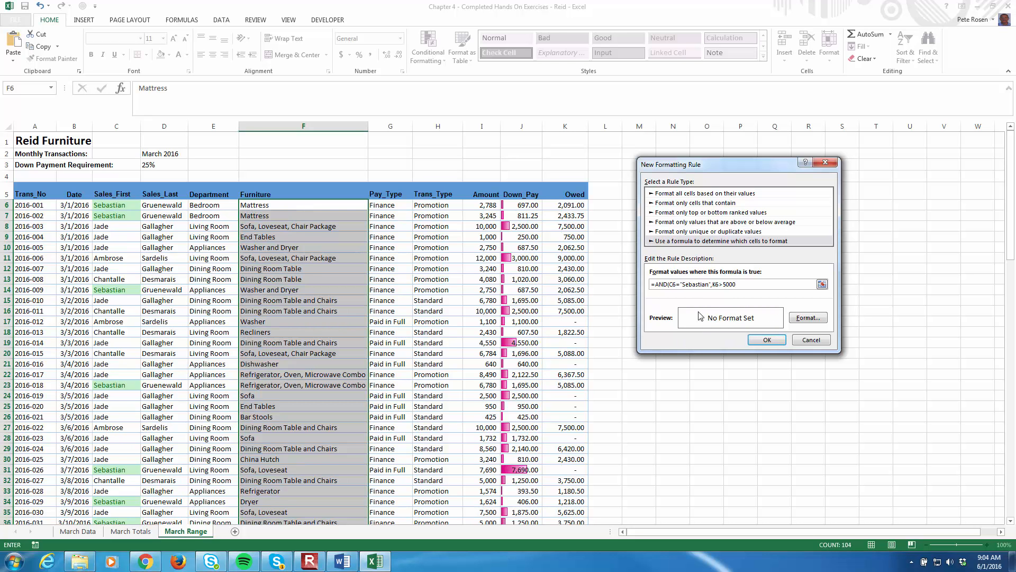
click(808, 318)
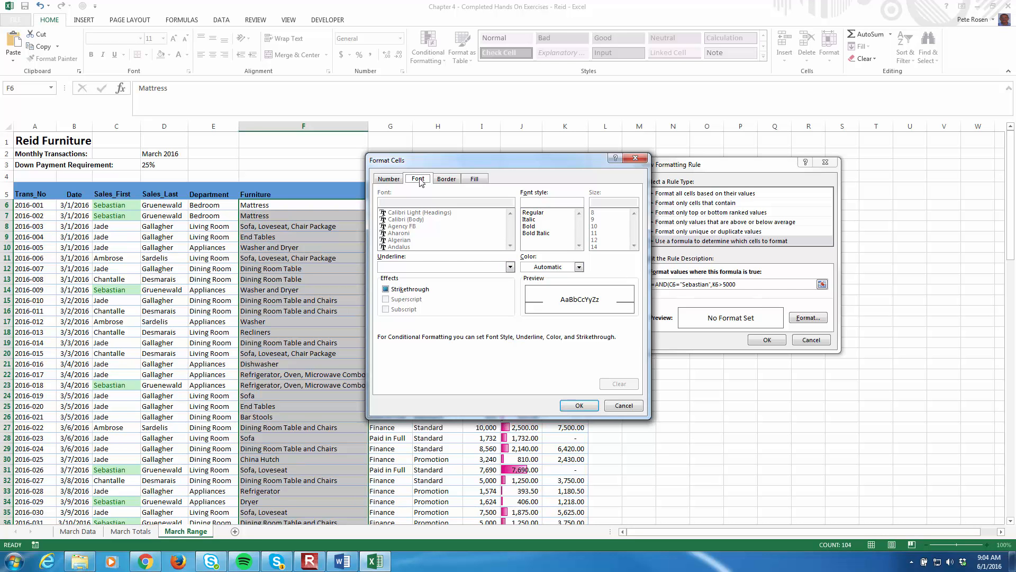
click(528, 225)
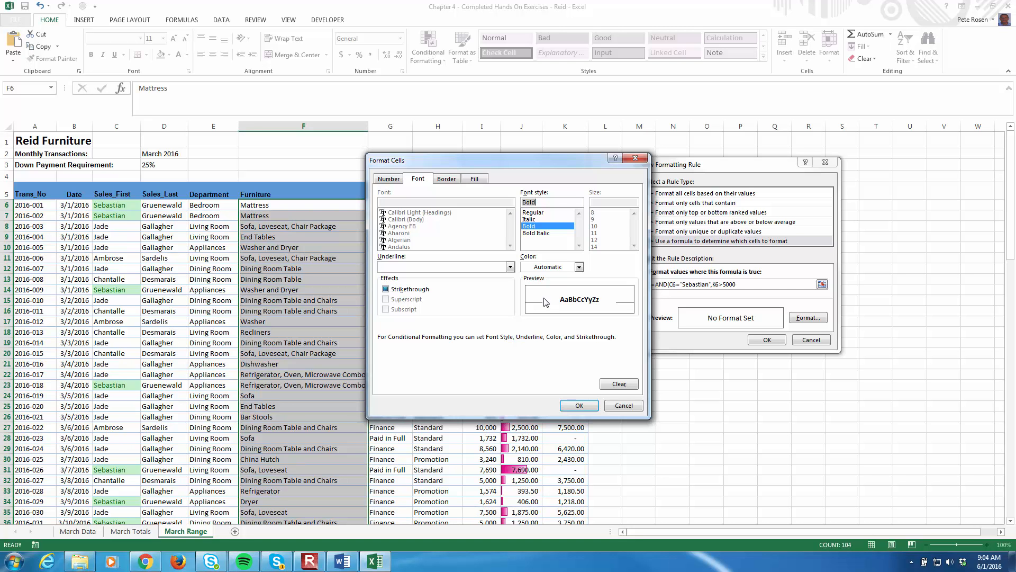
click(447, 179)
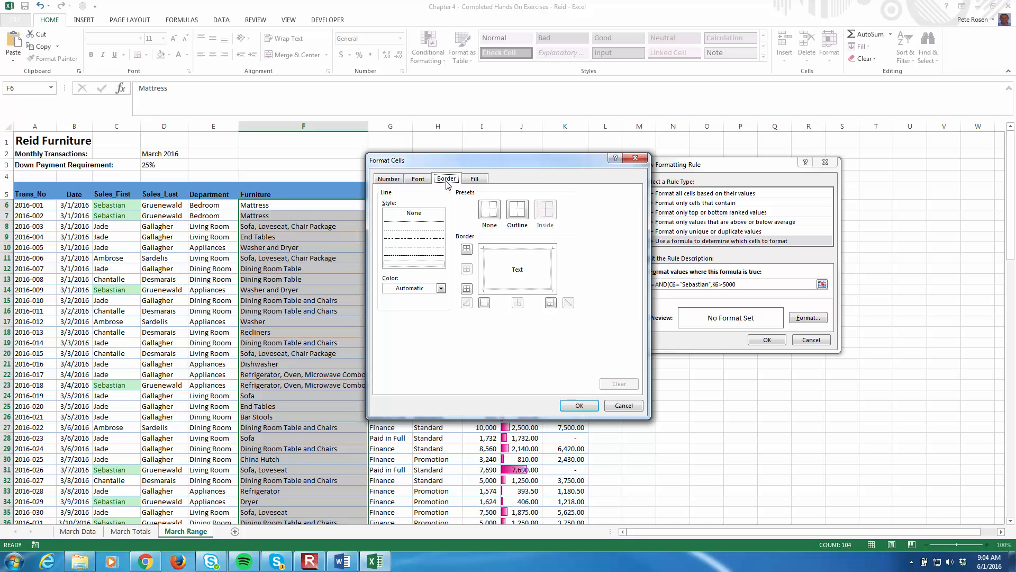
click(441, 290)
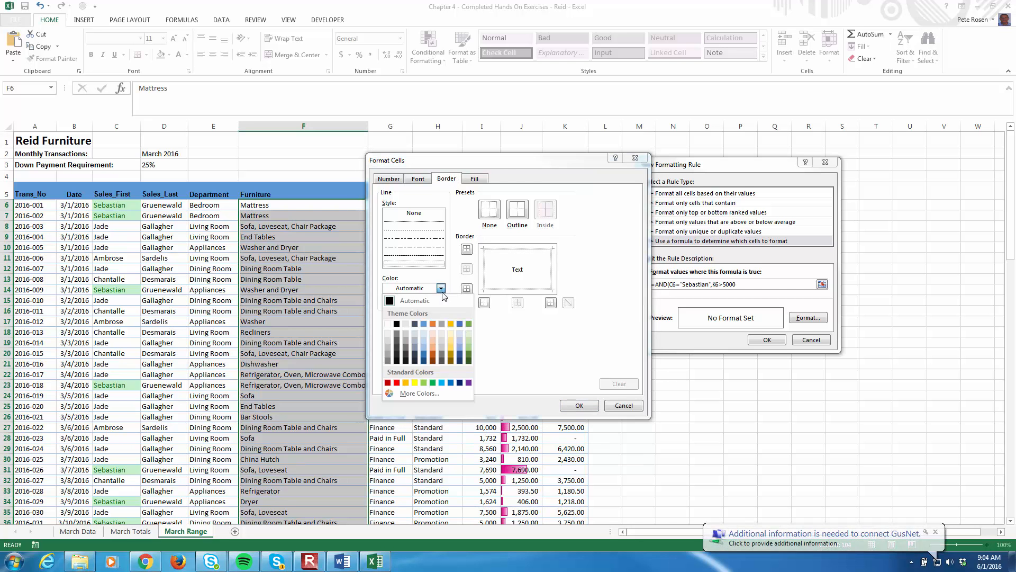
click(459, 324)
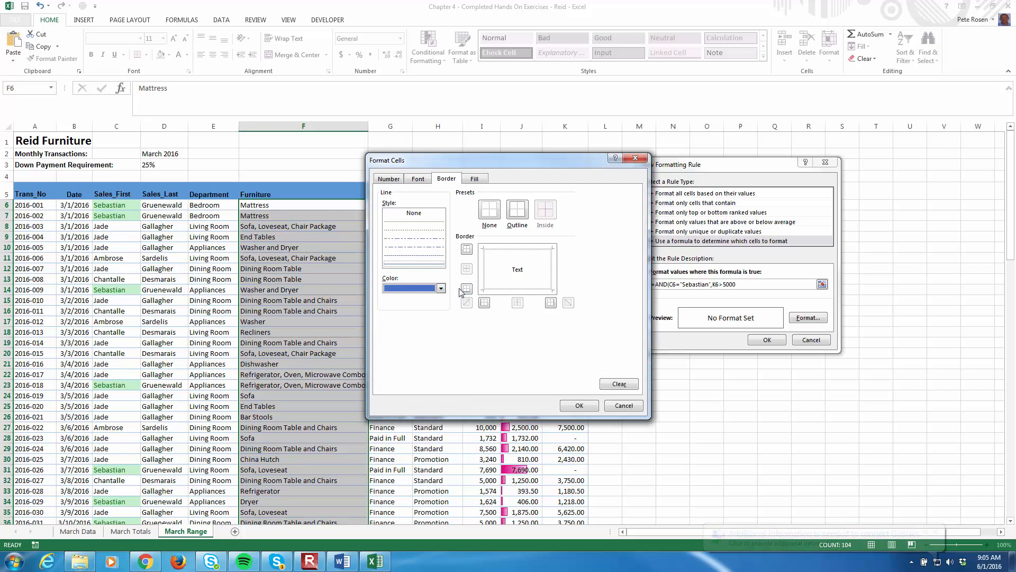
click(517, 211)
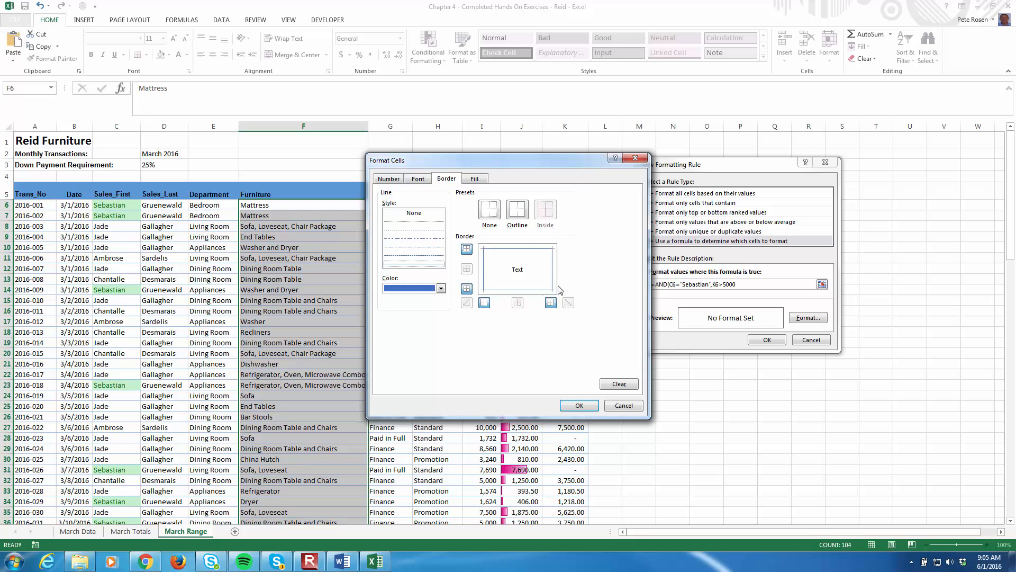
Add the lightest tint of the blue Accent 5 colour as the rule's background fill, and apply the rule
click(473, 179)
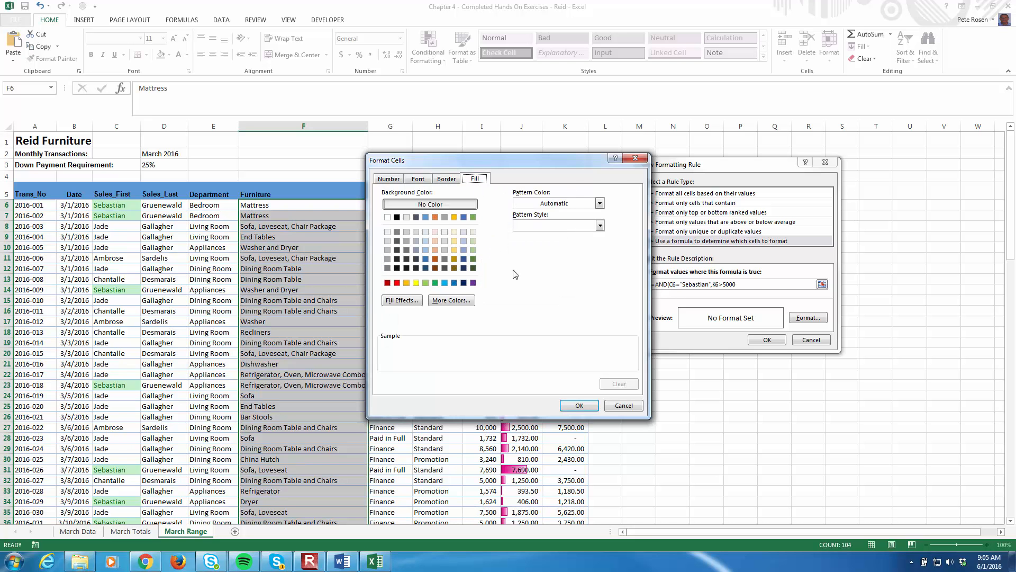
click(463, 231)
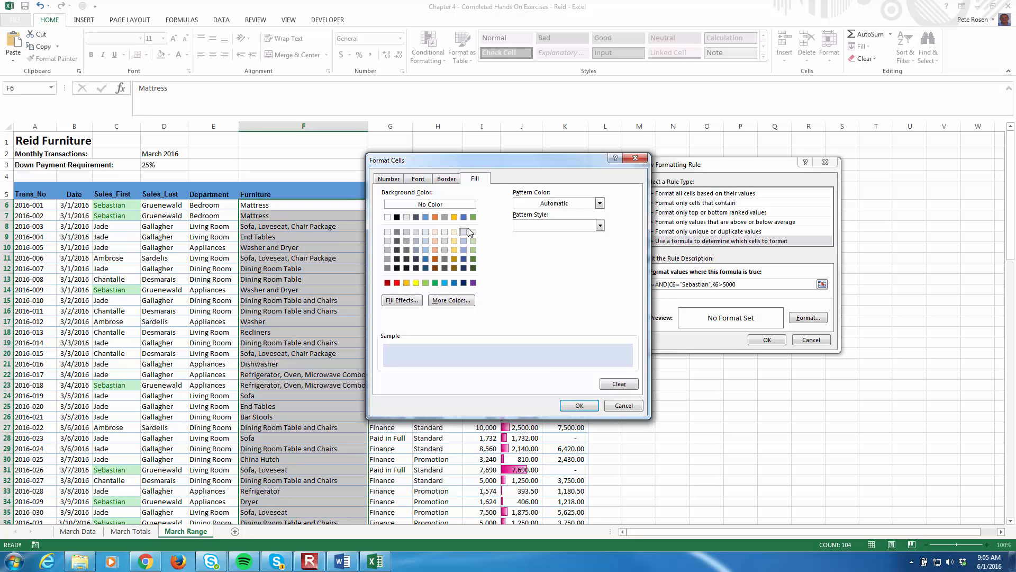
click(579, 405)
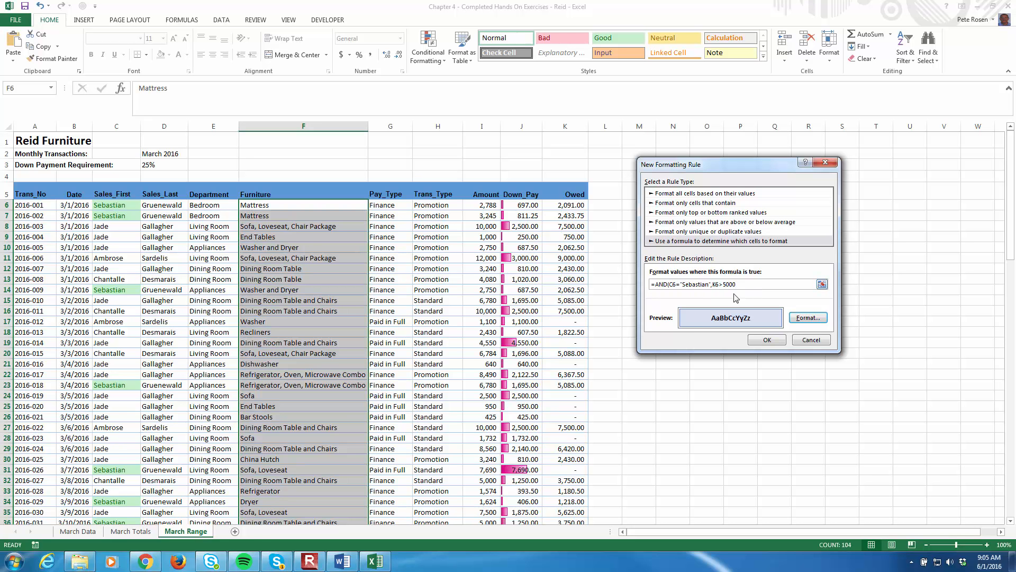
click(767, 340)
click(766, 342)
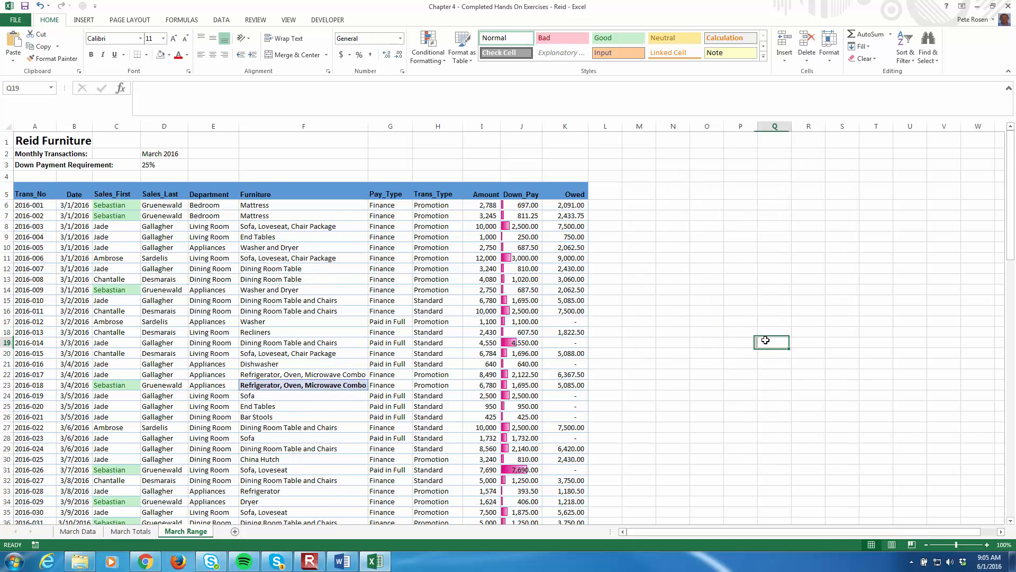
Review the formatted Furniture cells, checking F23 against the salesperson and Owed value in row 23
scroll(285, 283, down, 15)
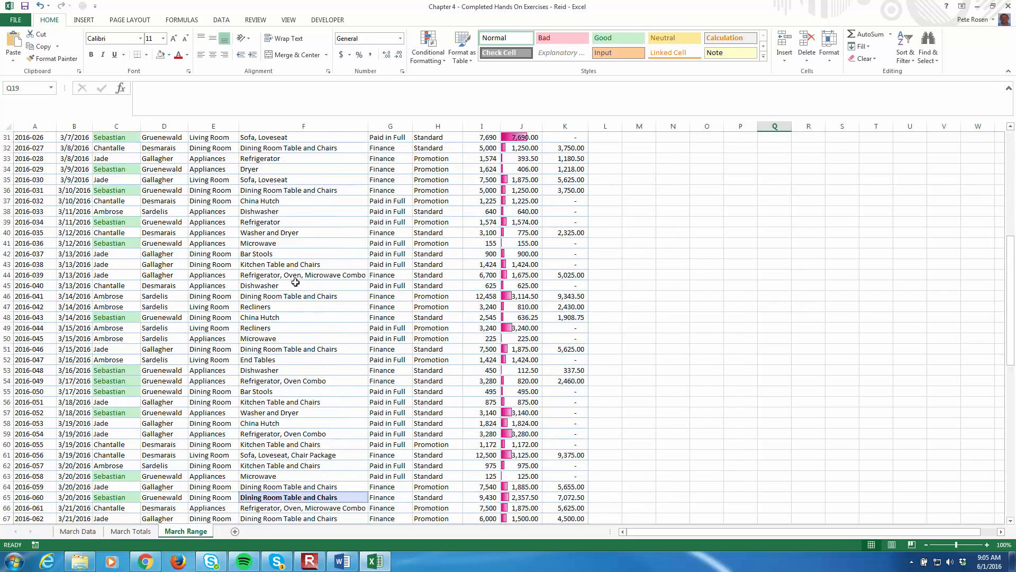
scroll(295, 282, down, 11)
scroll(295, 283, up, 17)
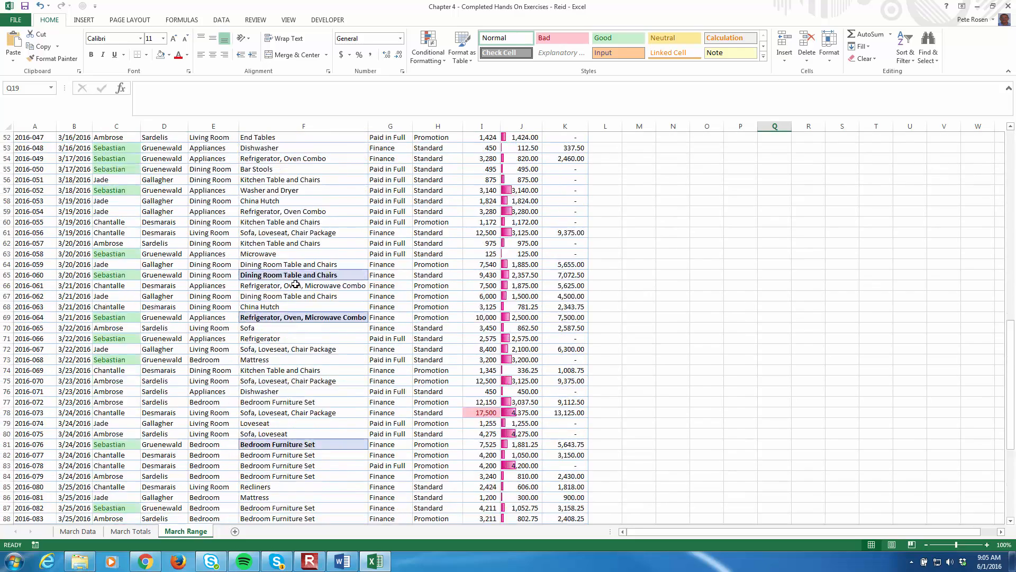
scroll(295, 285, up, 9)
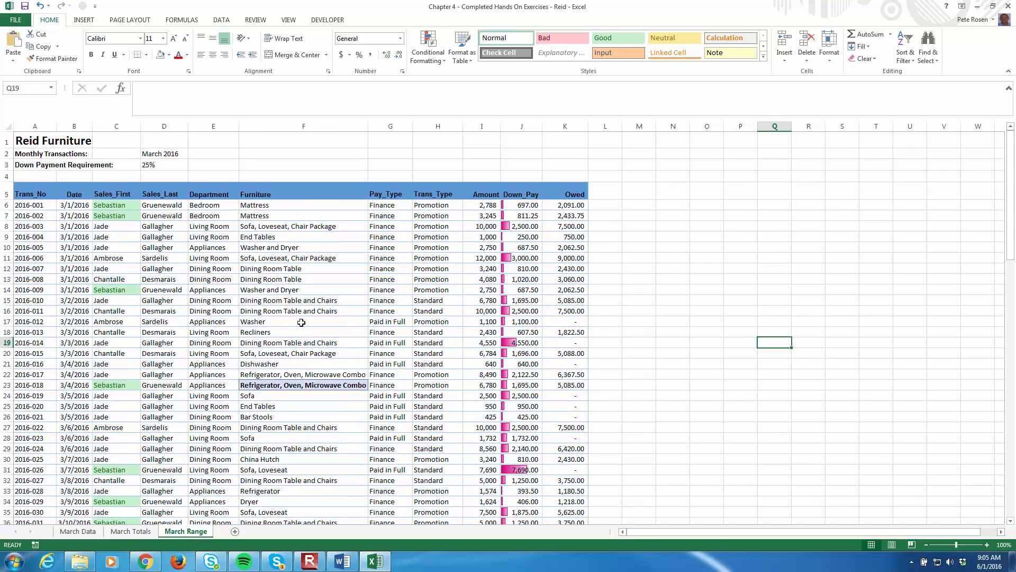
click(289, 383)
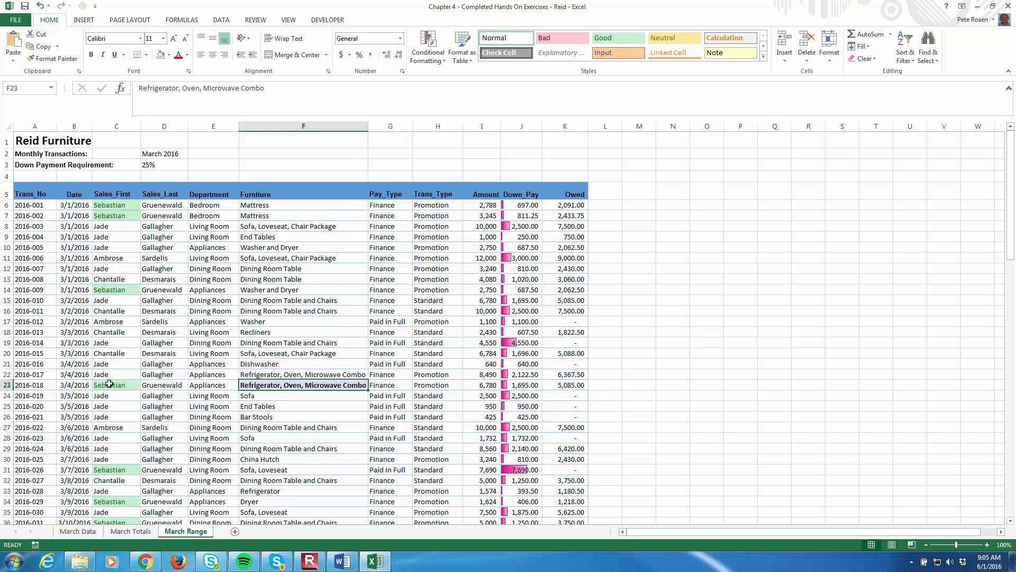
click(572, 384)
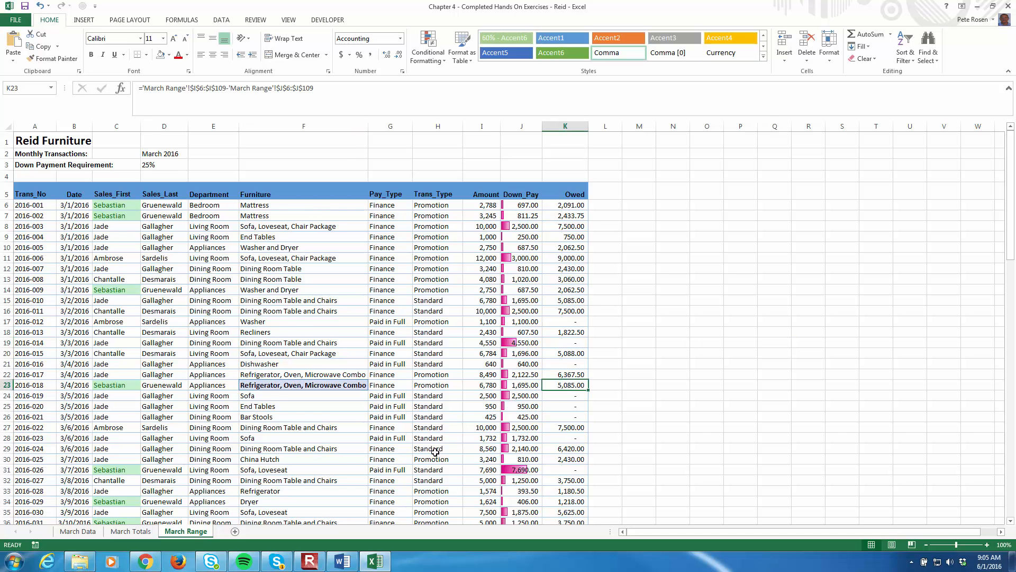
Check the formatted Furniture cell F65 against its row's salesperson and Owed value, and review the other formatted cells down the column
scroll(351, 387, down, 19)
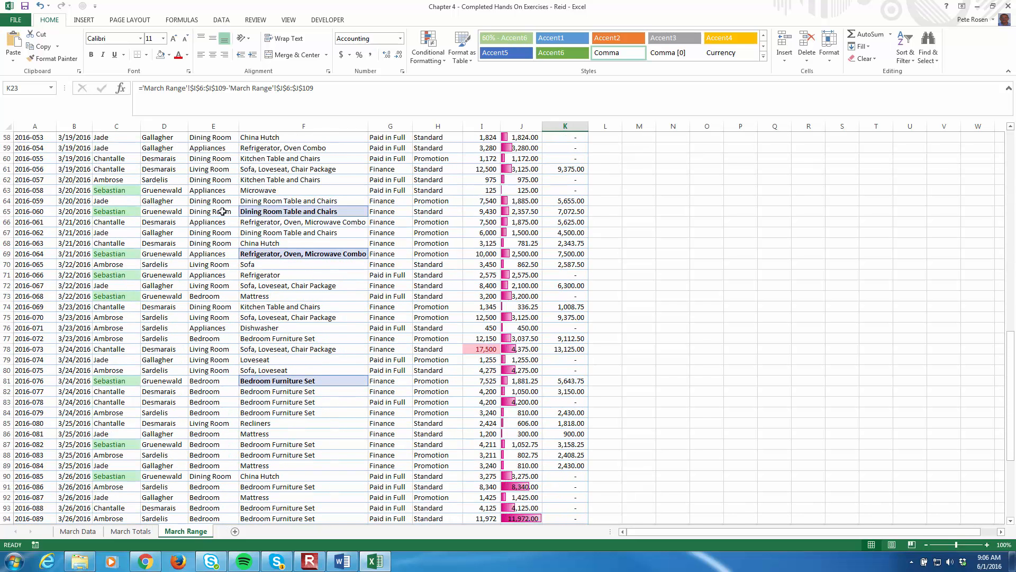
click(99, 212)
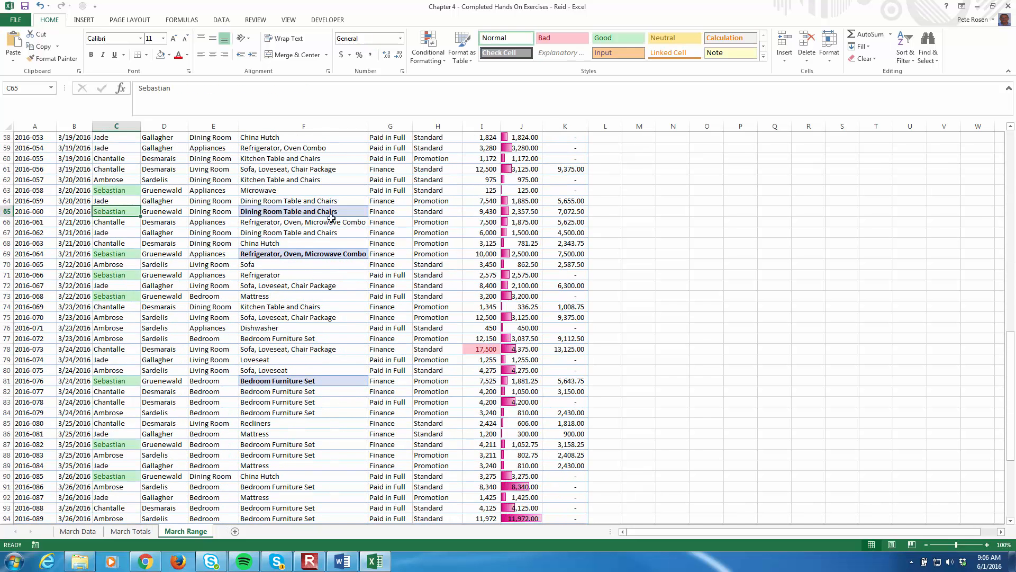
click(555, 214)
click(316, 211)
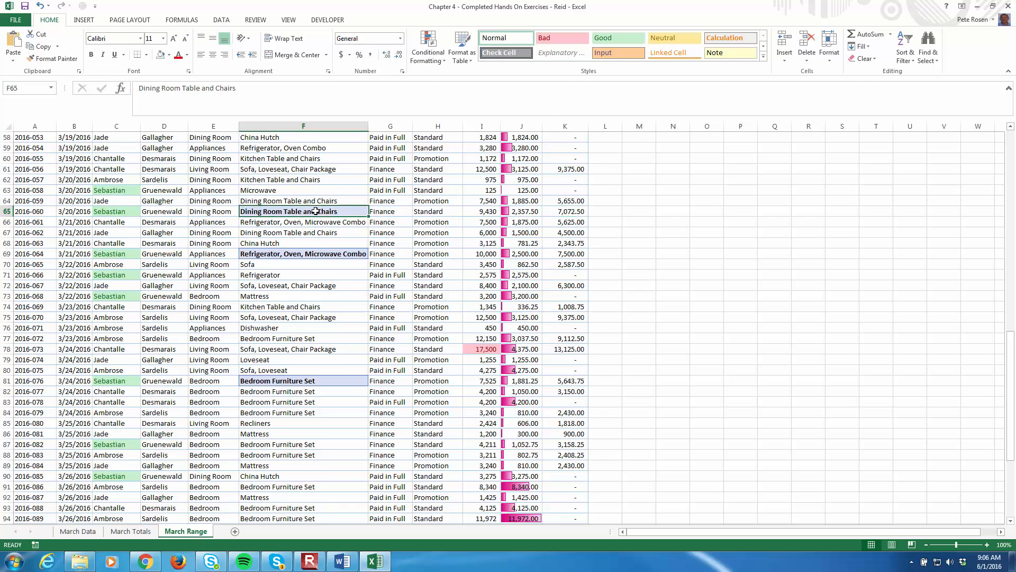
scroll(347, 356, down, 6)
scroll(347, 356, up, 13)
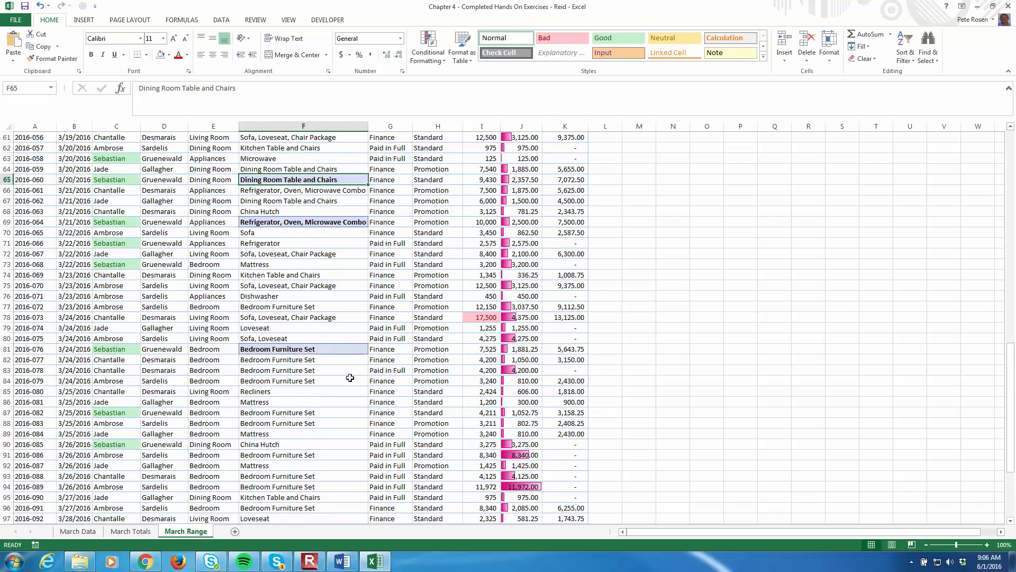
scroll(353, 380, up, 12)
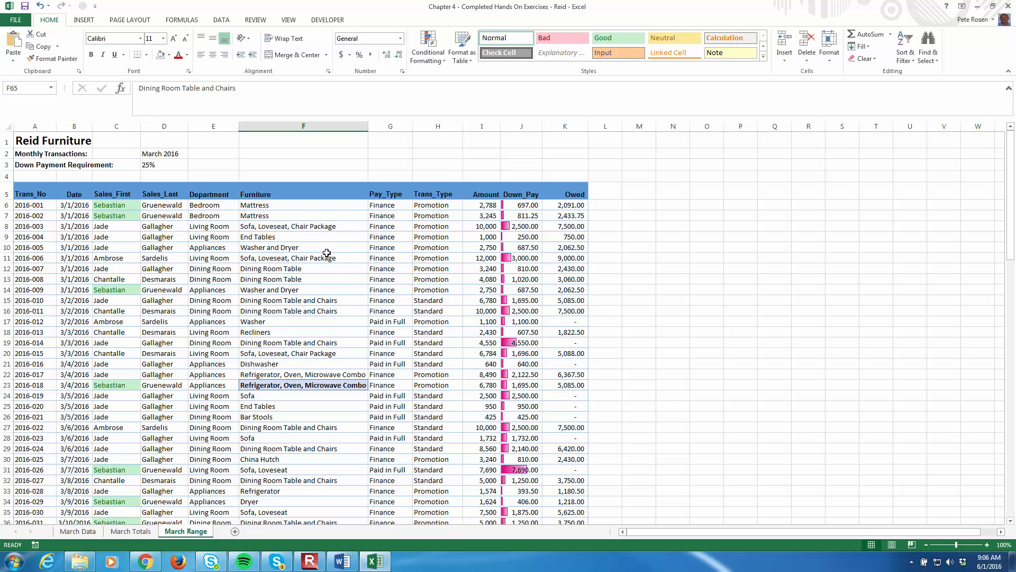
scroll(327, 253, down, 19)
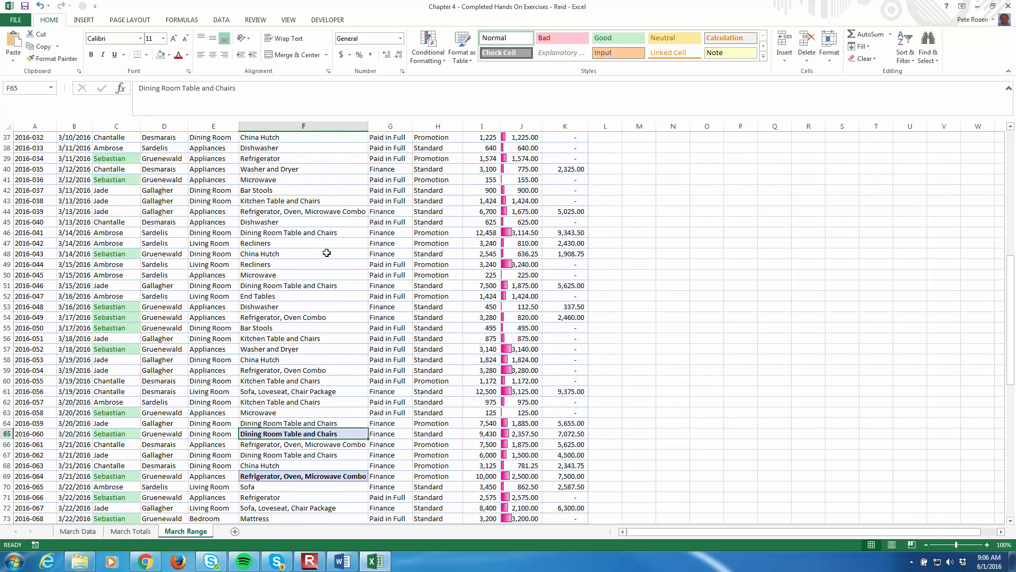
scroll(280, 427, up, 15)
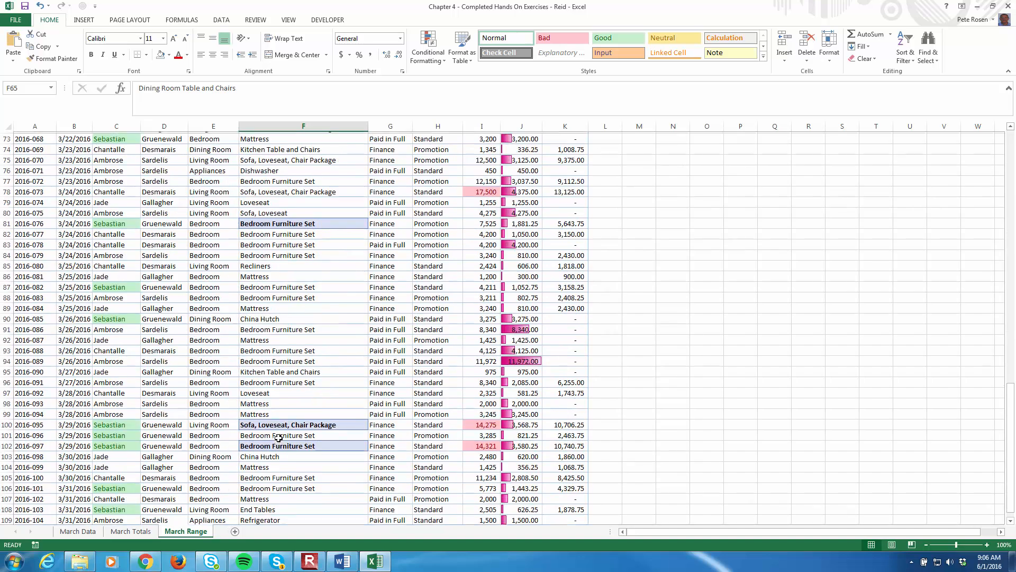
scroll(278, 437, up, 4)
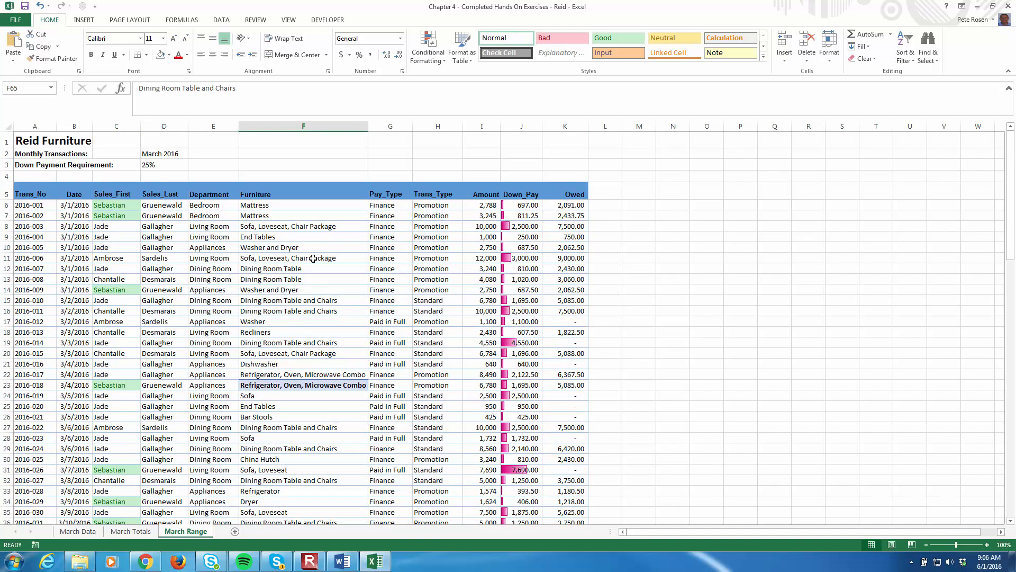